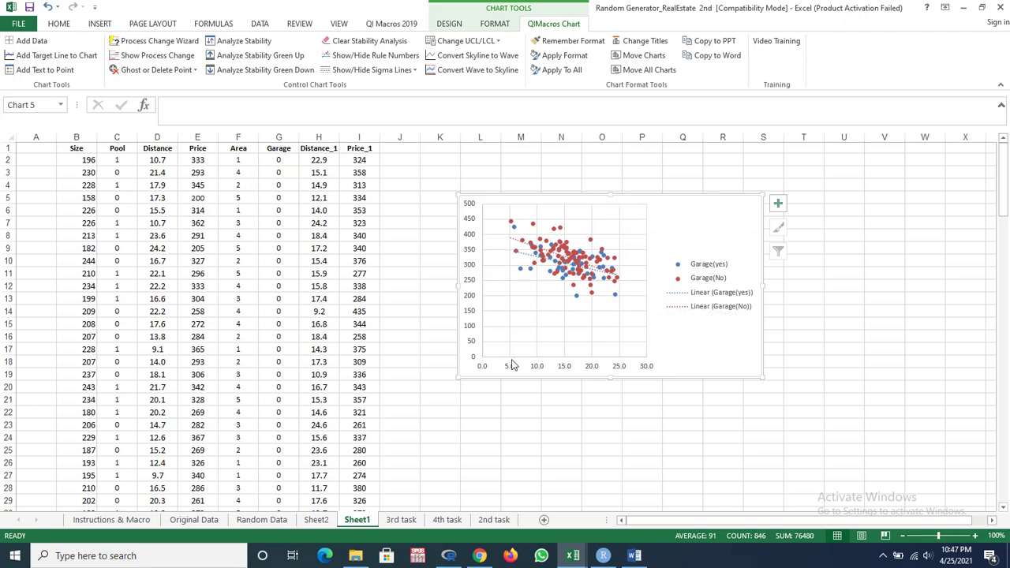
- Open Sheet2 and examine its Distance, Price, Pool, Size, Bedrooms, Area and Garage columns
left_click(325, 520)
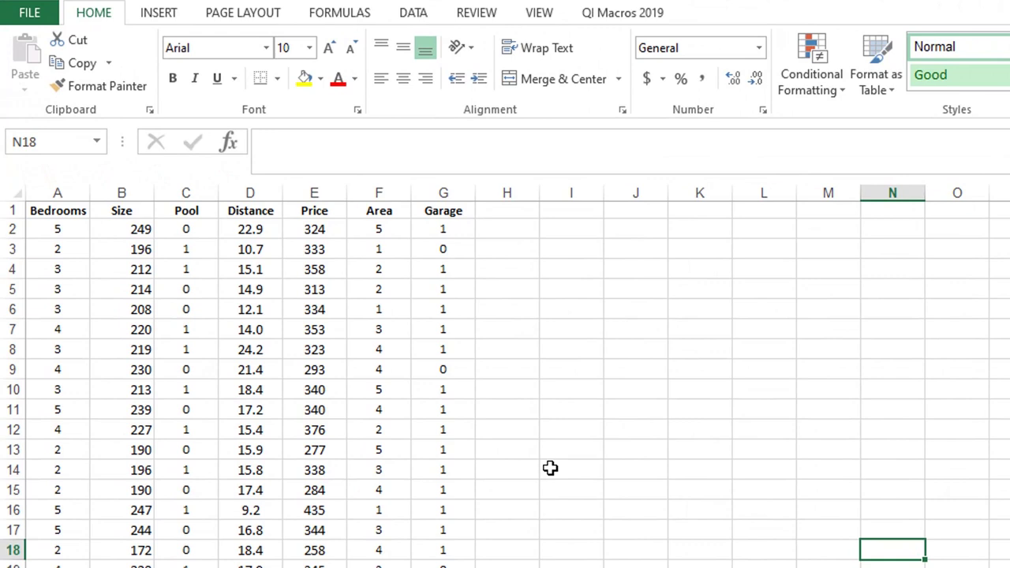
left_click(250, 193)
left_click(320, 193)
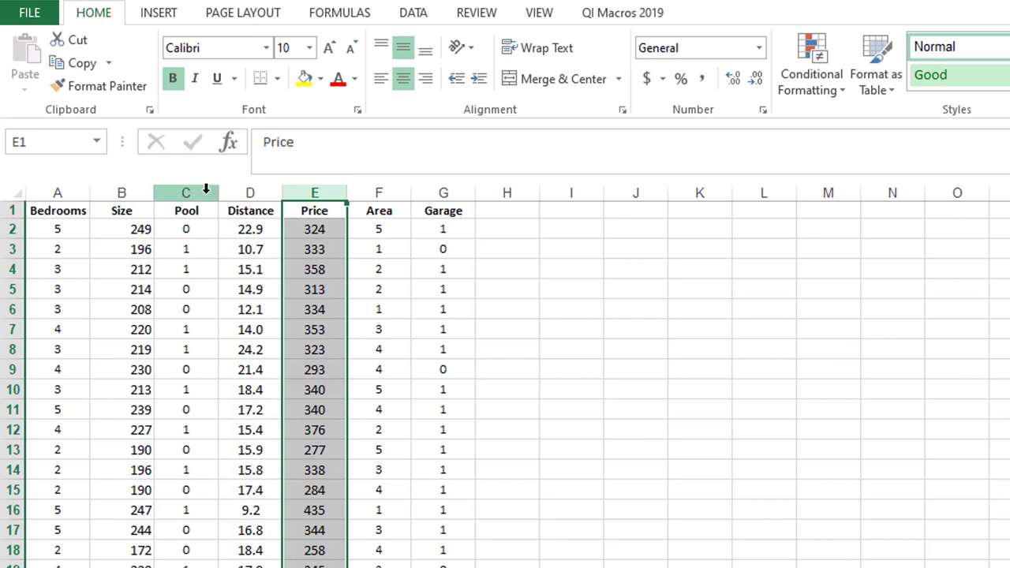
left_click(205, 192)
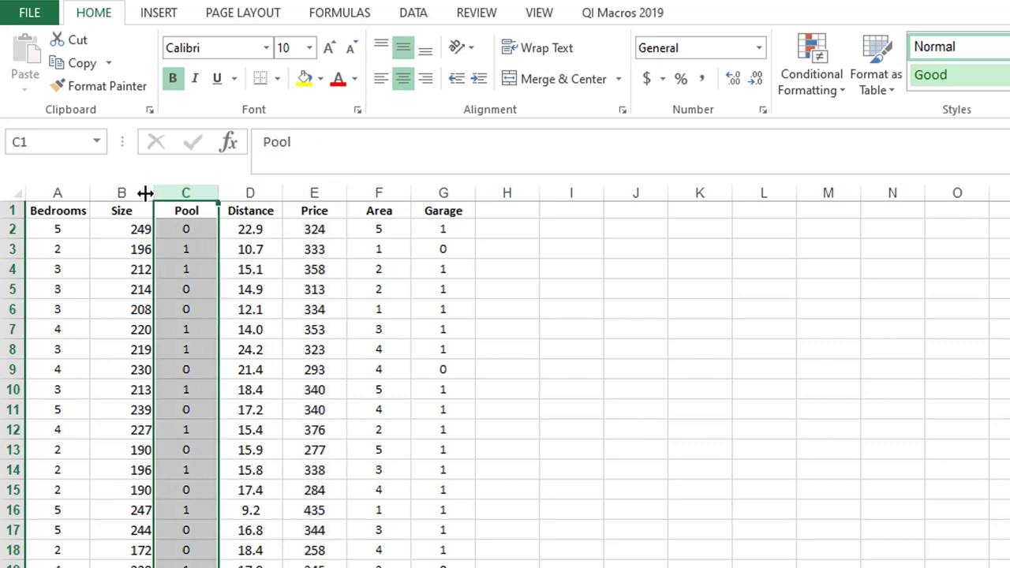
left_click(128, 193)
left_click(68, 195)
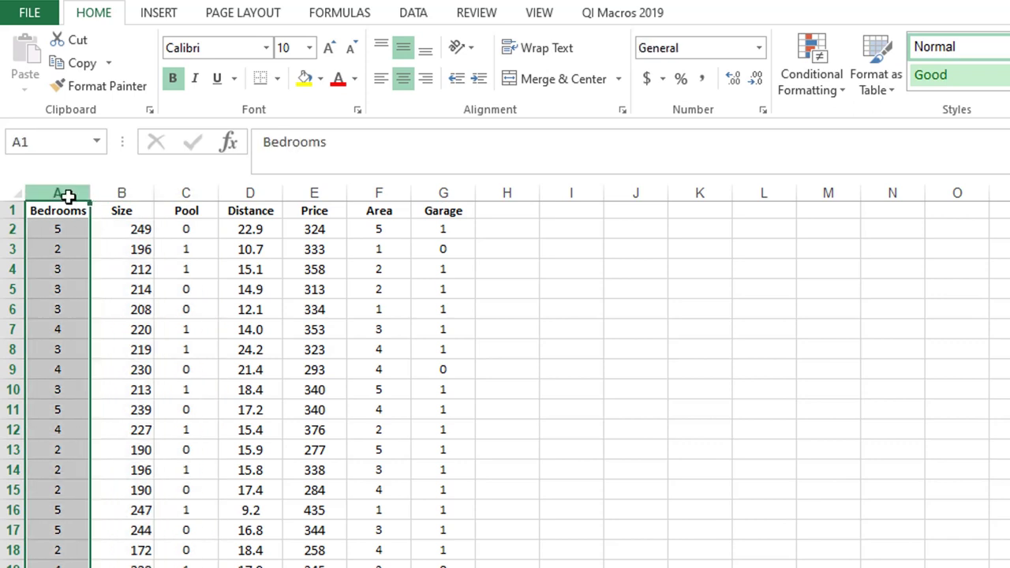
left_click(392, 196)
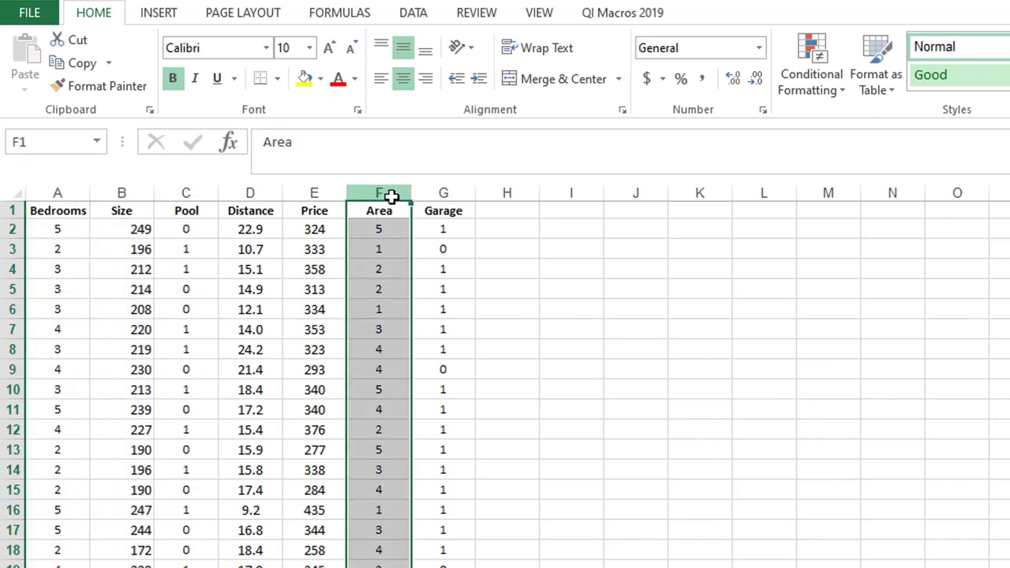
left_click(450, 187)
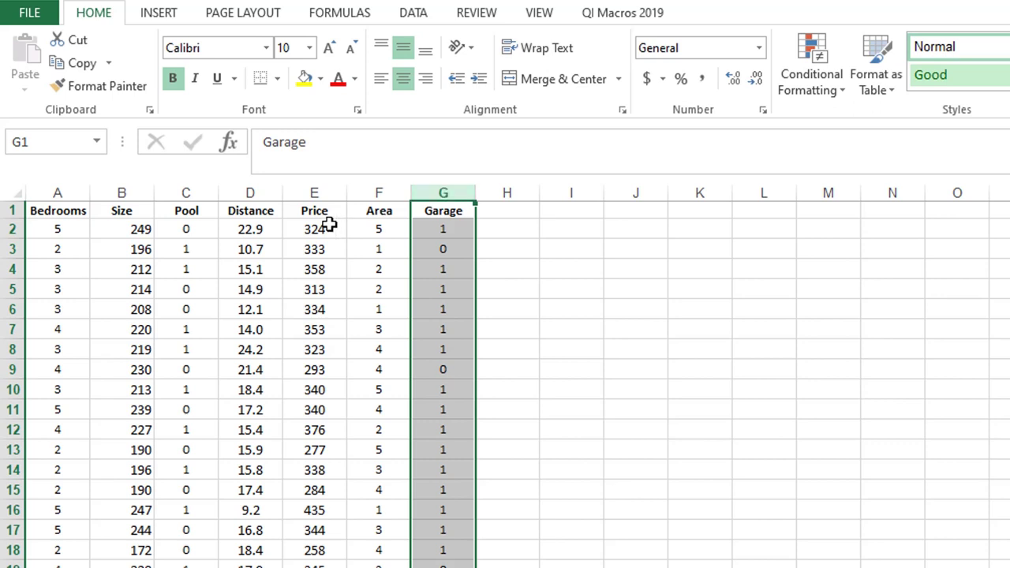
- Insert a markers-only scatter chart of the full Distance and Price columns, and delete it
left_click(248, 195)
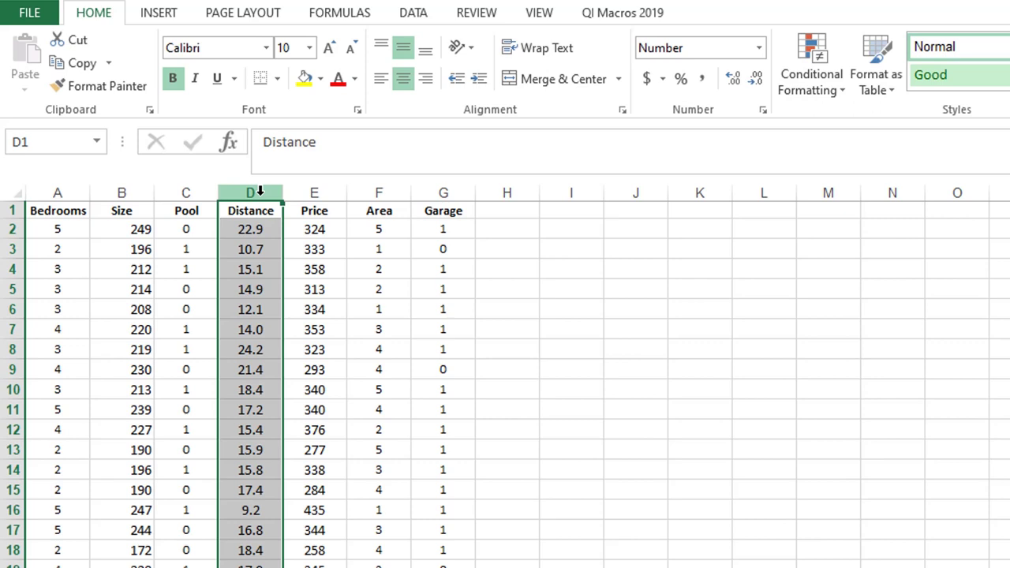
left_click(273, 194)
left_click_drag(273, 194, 292, 192)
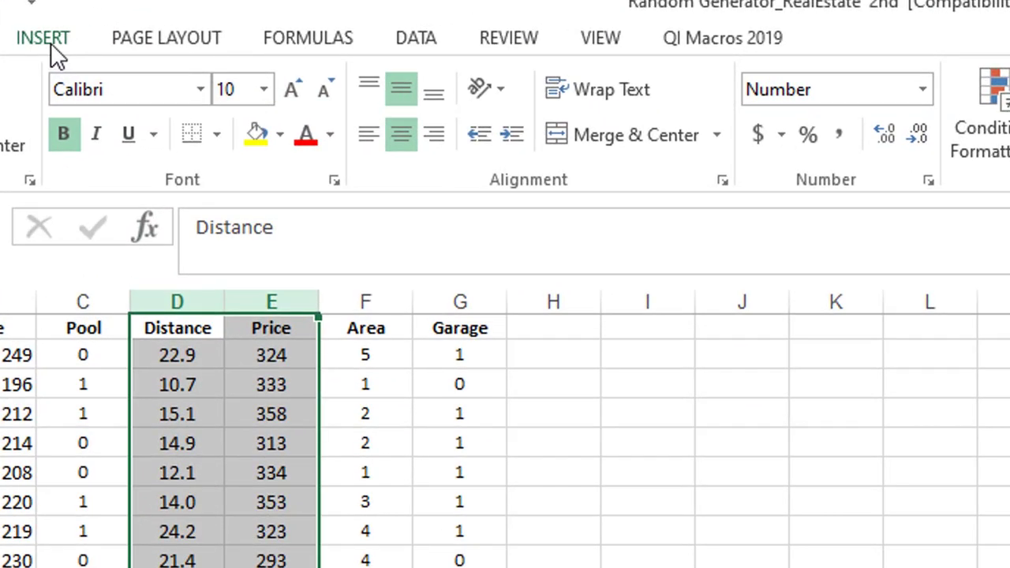
left_click(51, 43)
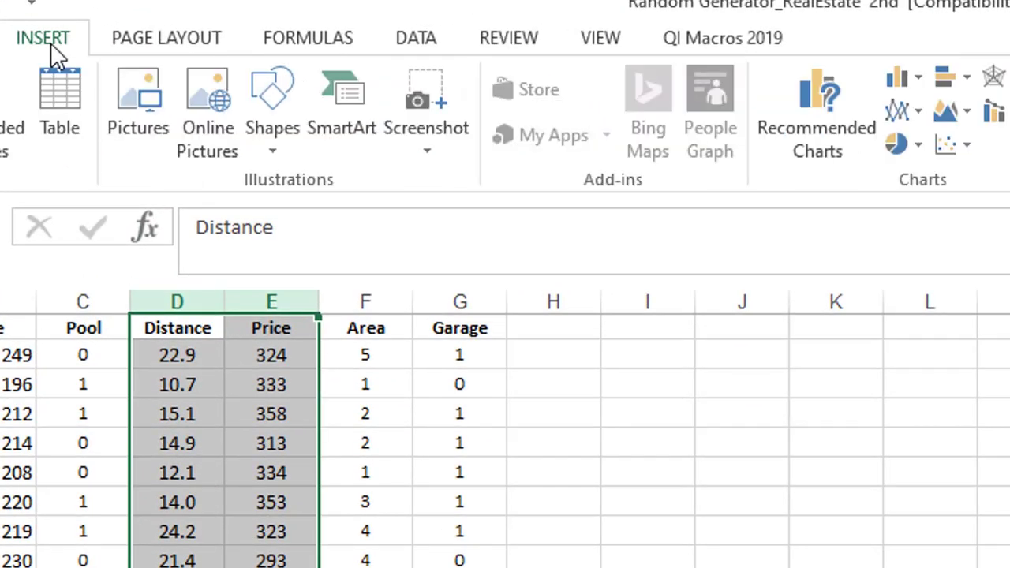
left_click(959, 158)
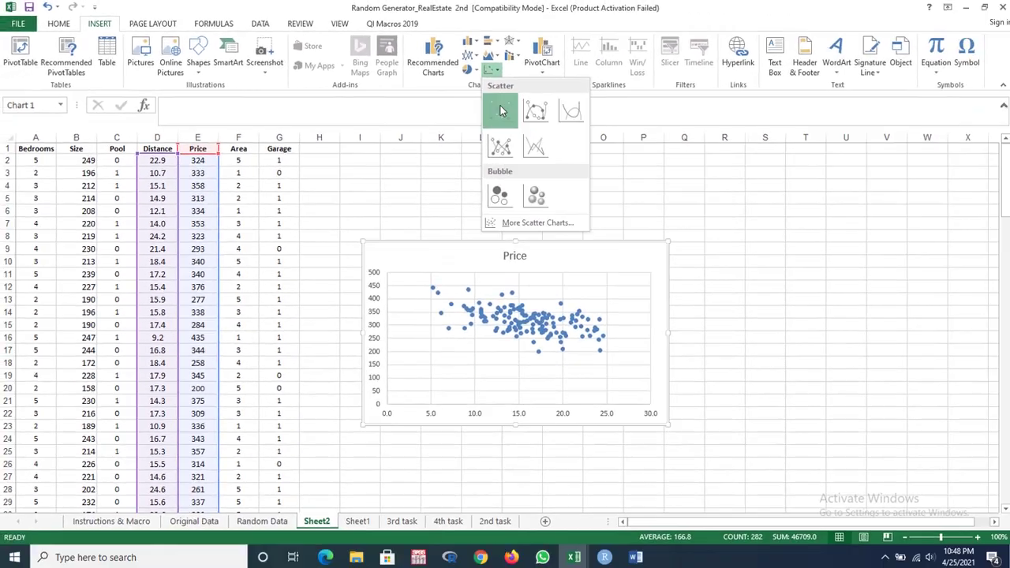
left_click(500, 110)
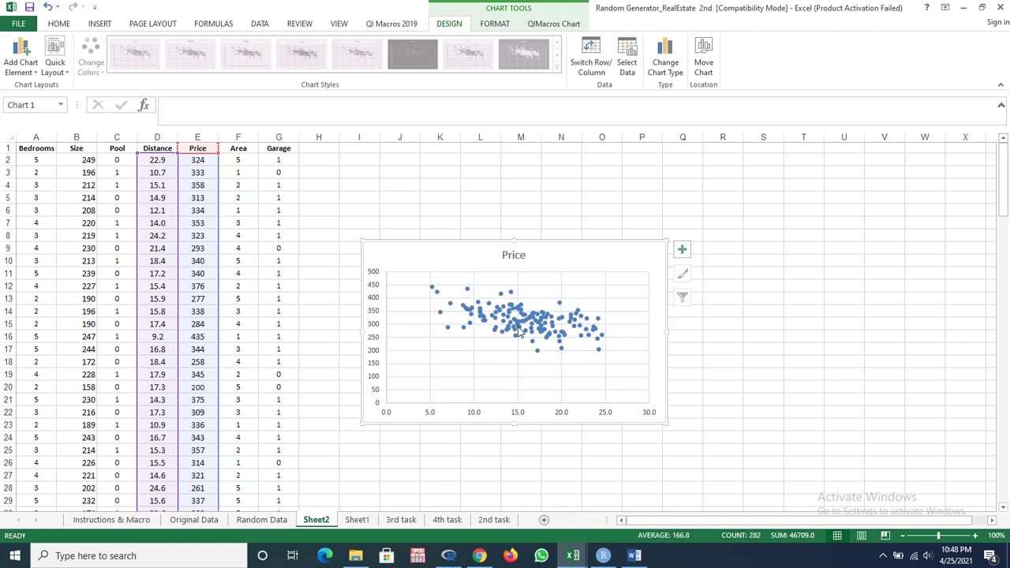
mouse_move(495, 332)
left_click_drag(570, 255, 594, 217)
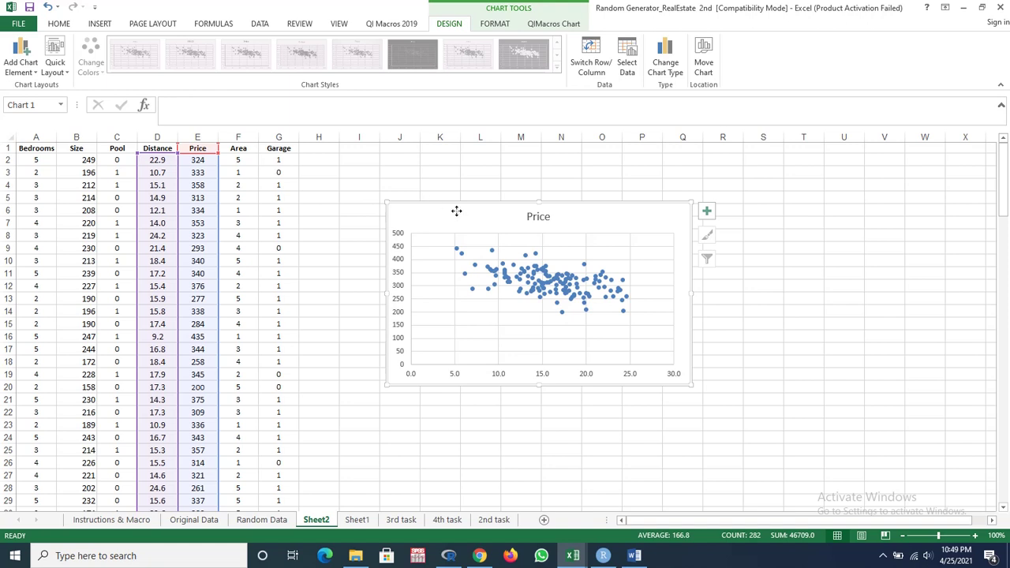
key("Delete")
left_click(417, 190)
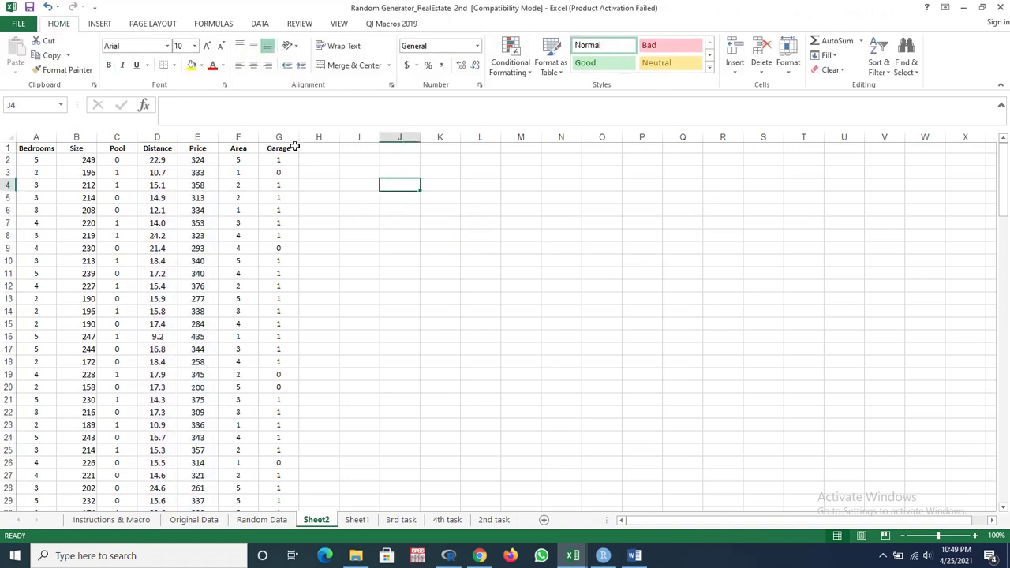
- Sort the table by the Garage column from smallest to largest, expanding the selection to the adjacent data
left_click(283, 138)
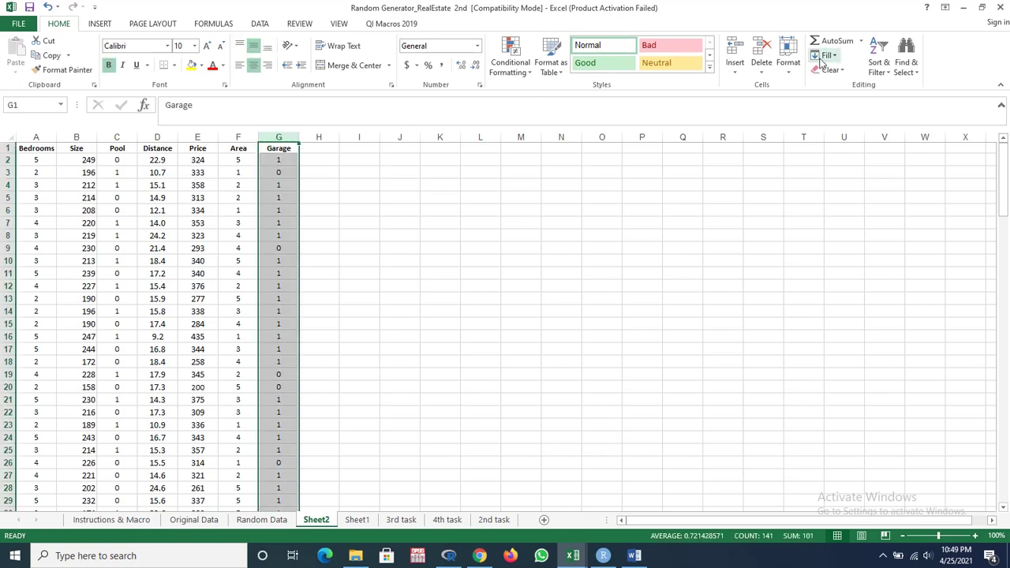
left_click(875, 67)
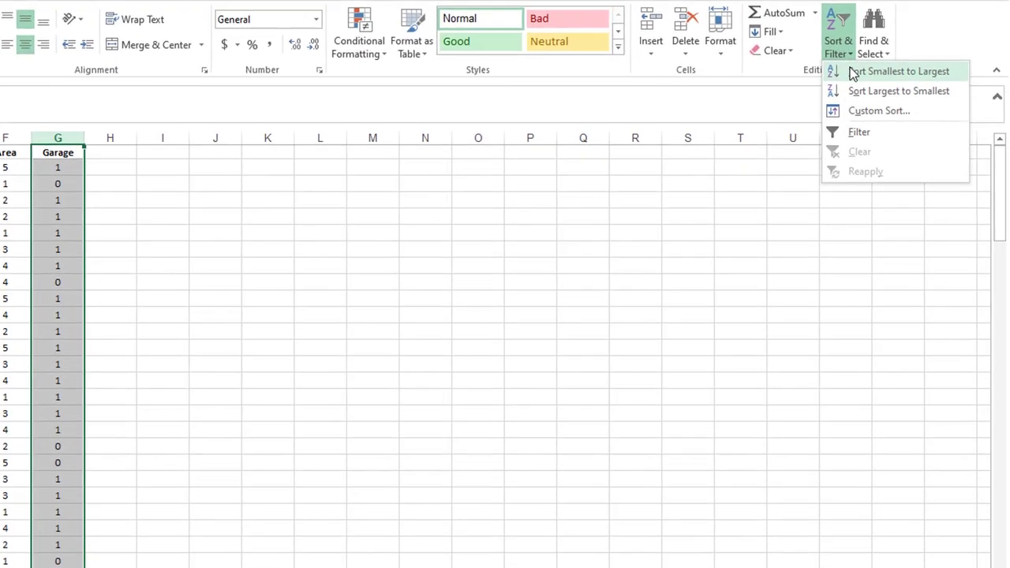
left_click(852, 73)
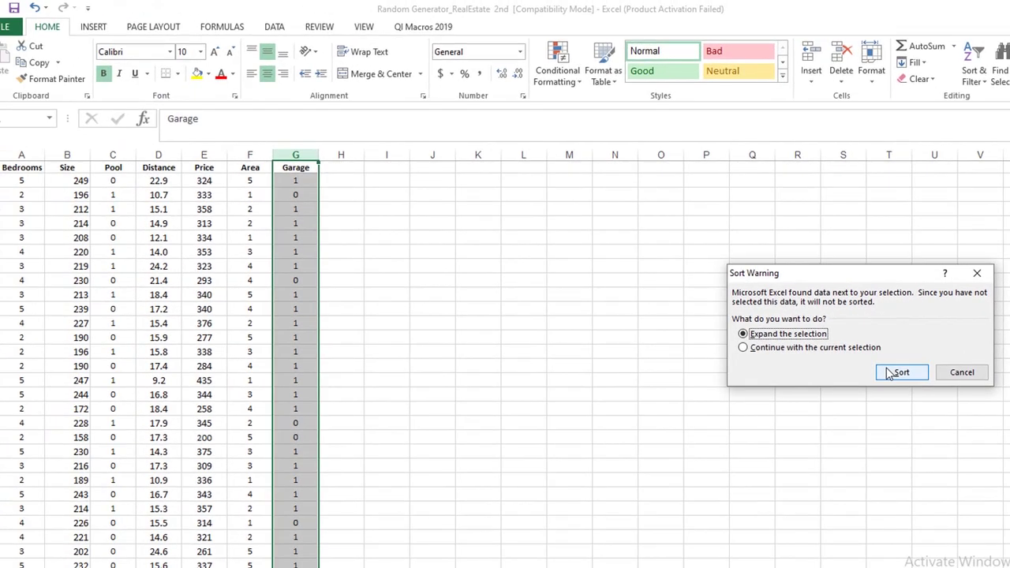
left_click(897, 372)
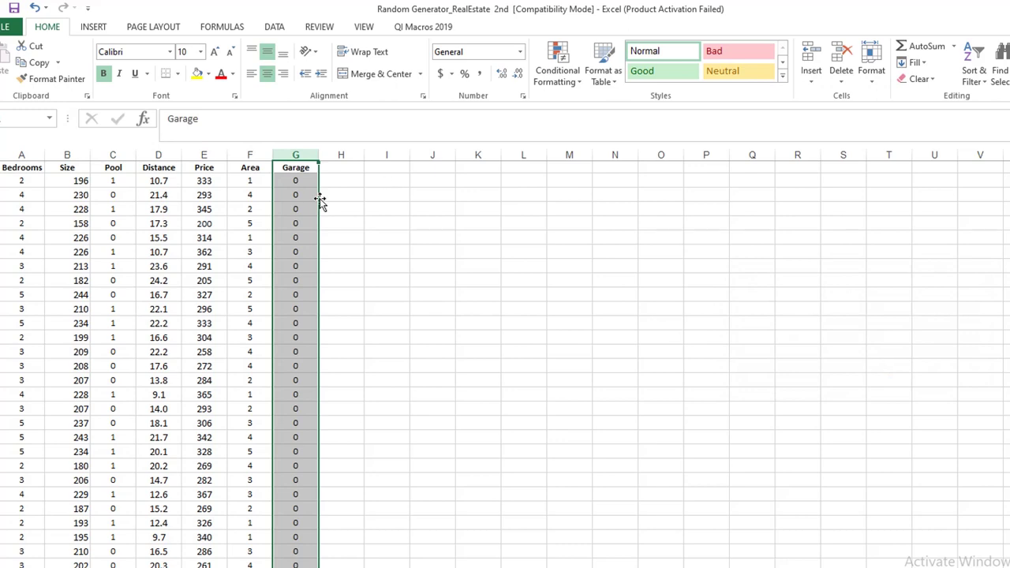
left_click_drag(309, 182, 309, 195)
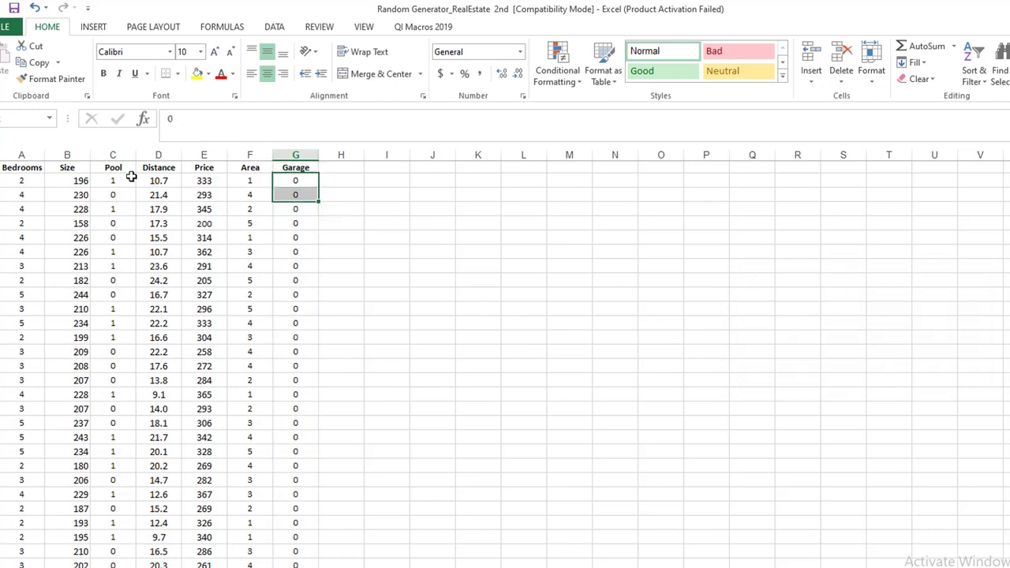
left_click_drag(146, 181, 218, 294)
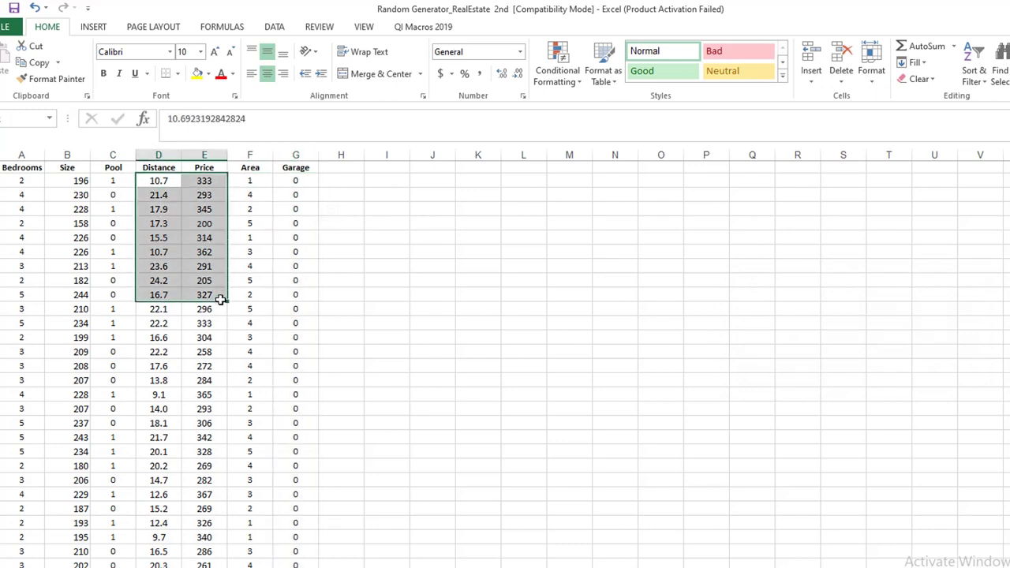
left_click(426, 308)
left_click_drag(162, 168, 207, 254)
- Fill the Garage header and the cells containing 0, G1:G40, with light olive green
left_click_drag(280, 168, 282, 223)
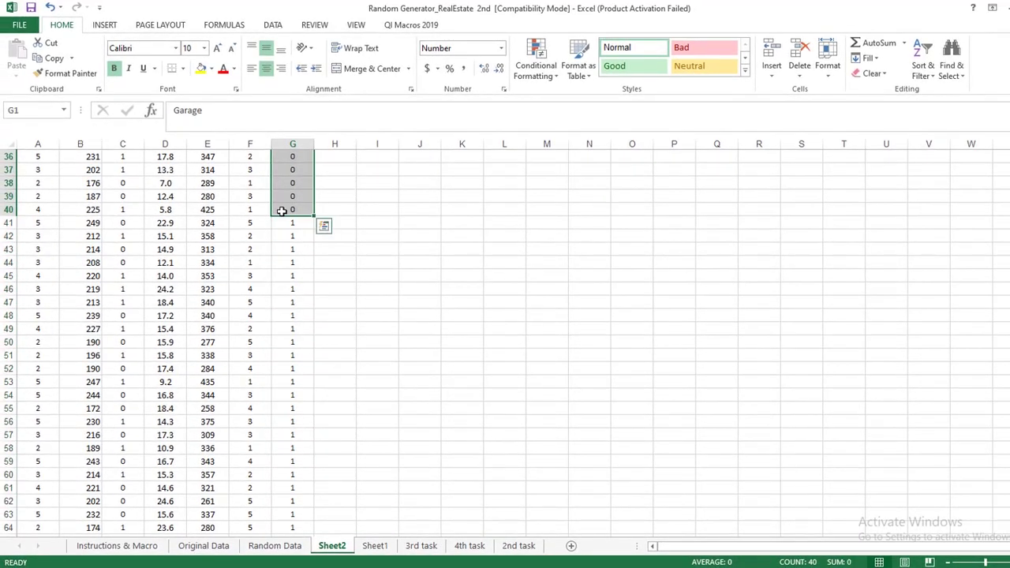
left_click(211, 71)
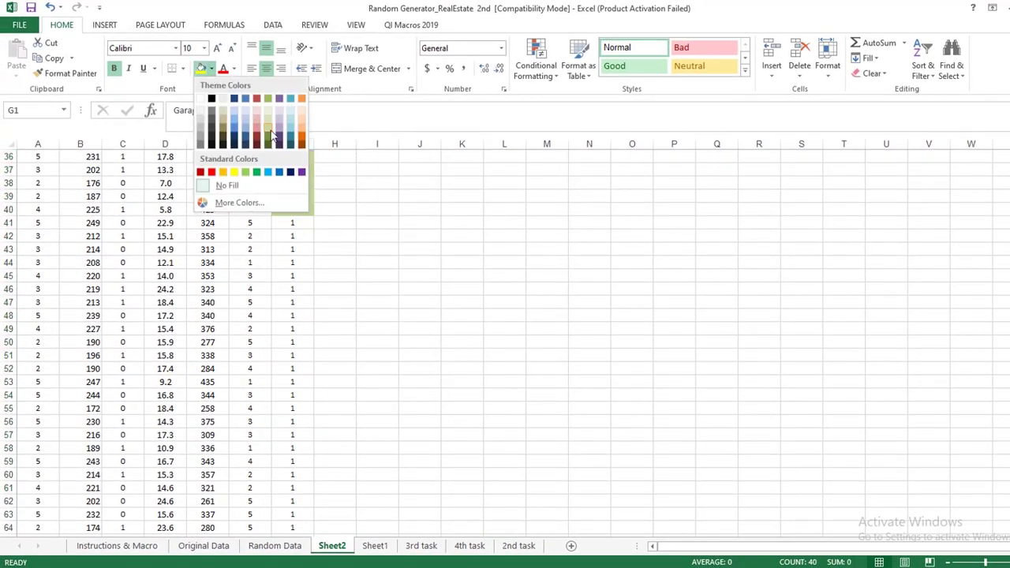
left_click(267, 127)
scroll(279, 210, "up", 12)
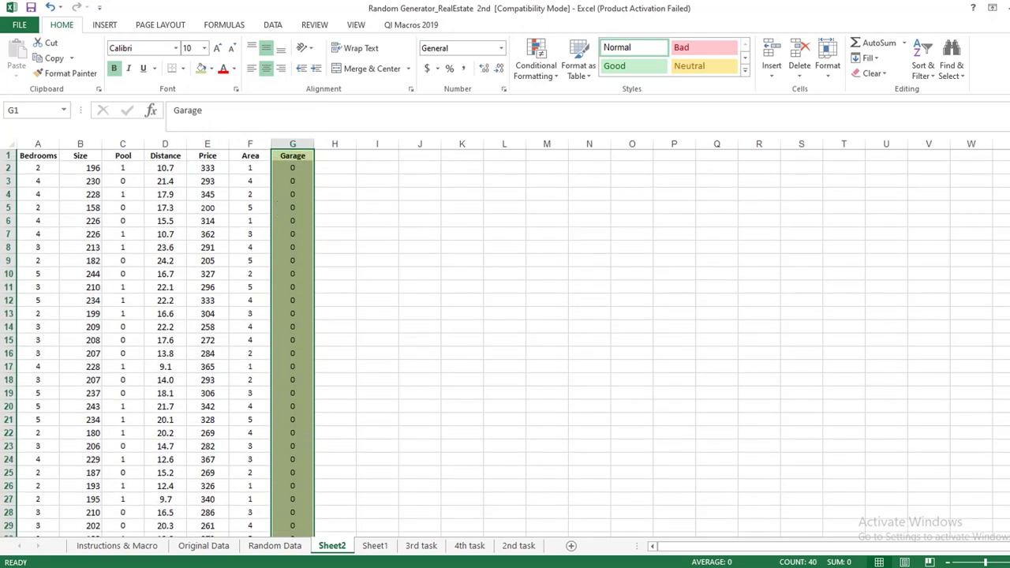
- Fill the Garage cells containing 1, from G41 to G101, with light red
scroll(504, 343, "down", 10)
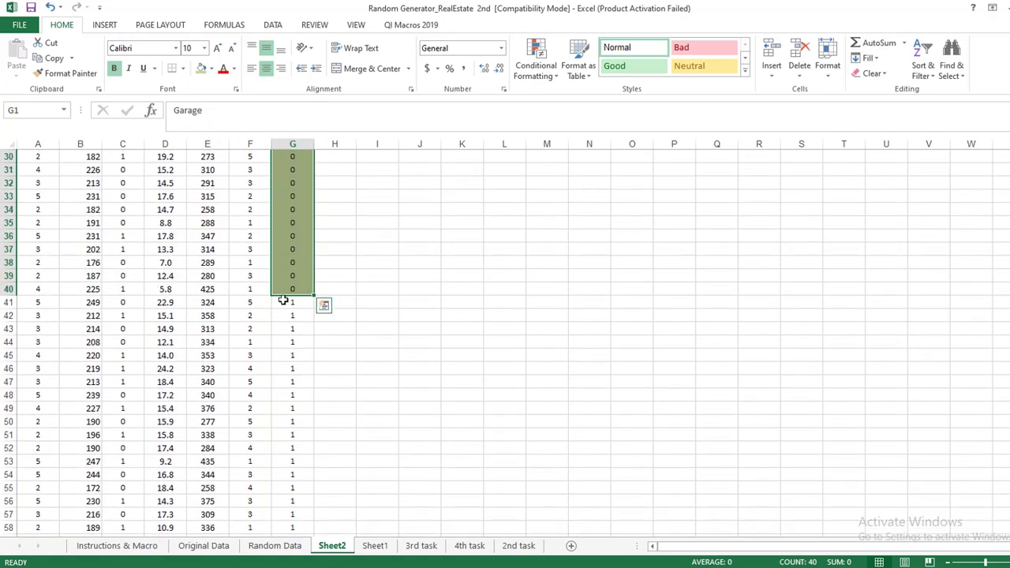
left_click_drag(282, 300, 282, 526)
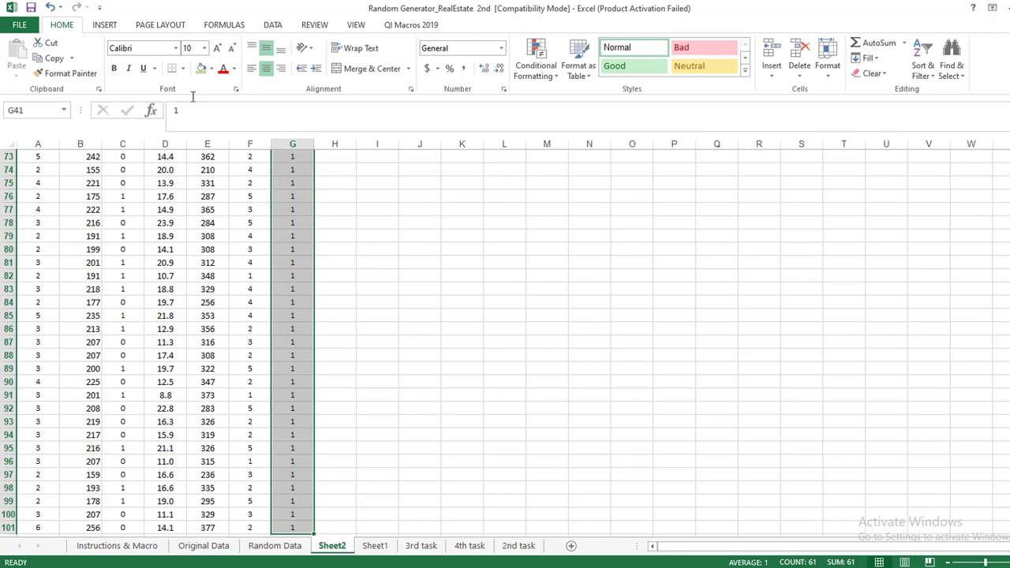
left_click(211, 68)
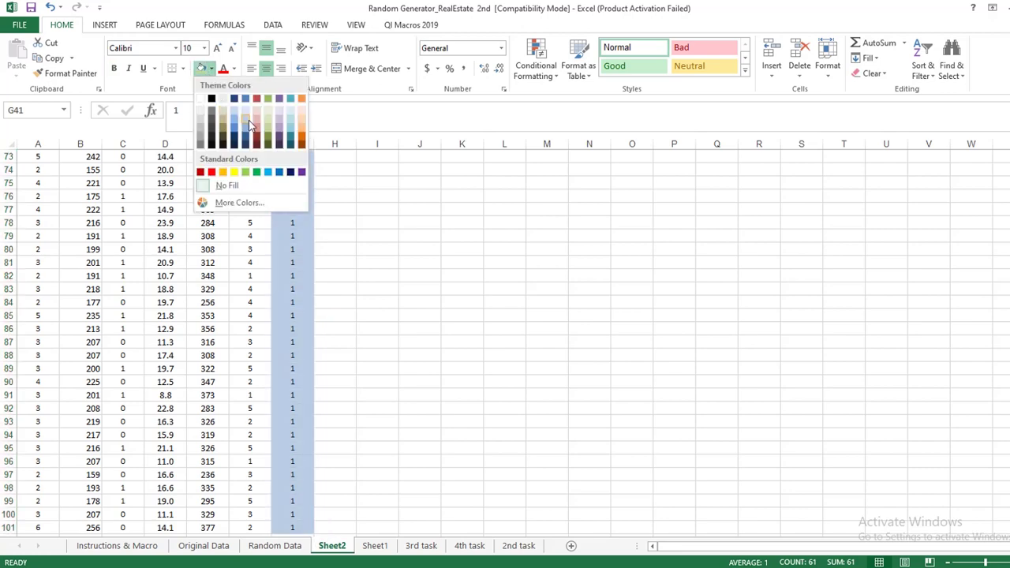
left_click(256, 117)
scroll(474, 206, "up", 15)
left_click(474, 208)
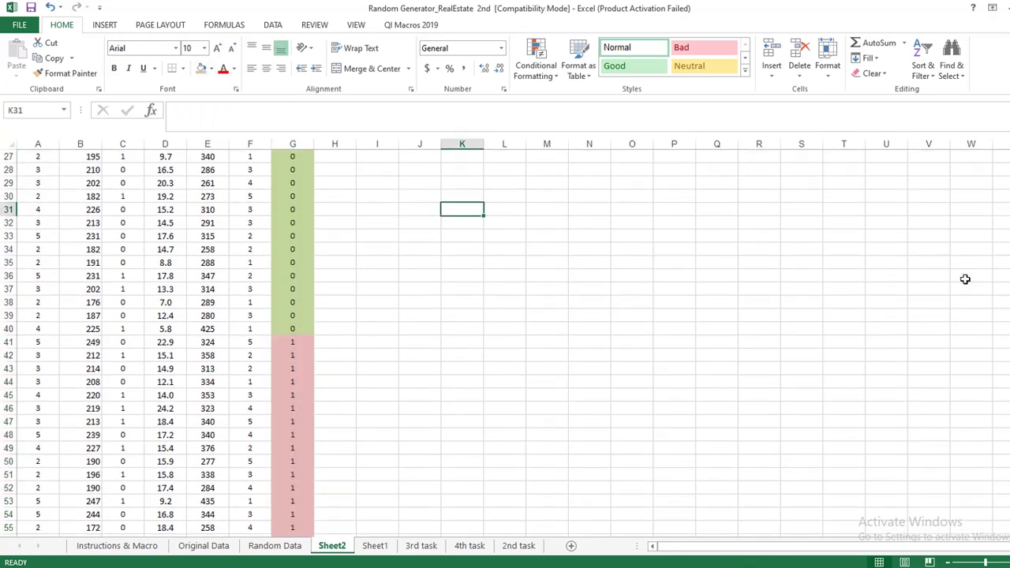
- Insert a markers-only scatter chart from the Distance and Price data of the houses without a garage, D1:E40
scroll(996, 132, "up", 9)
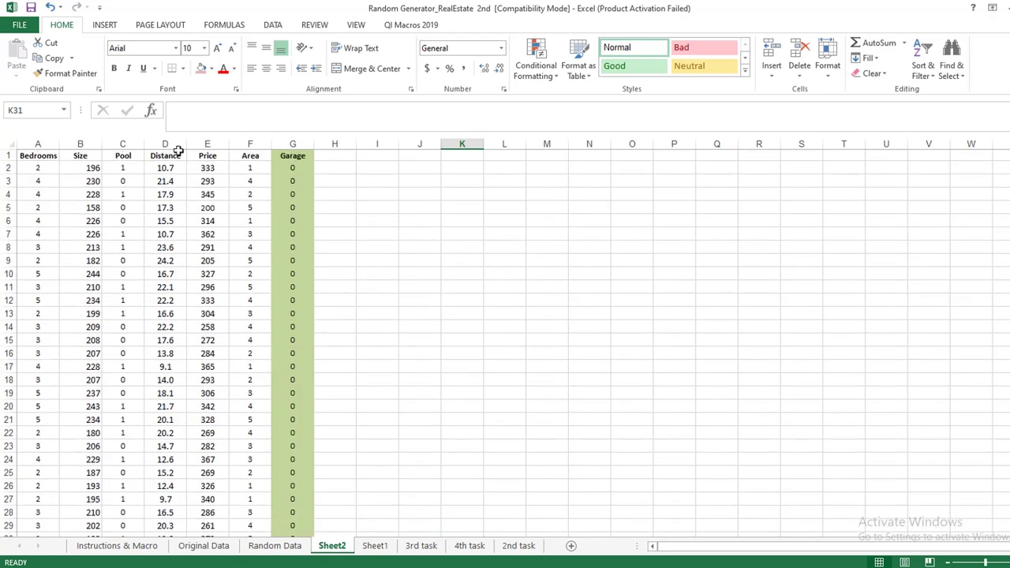
left_click(179, 155)
left_click_drag(195, 166, 203, 444)
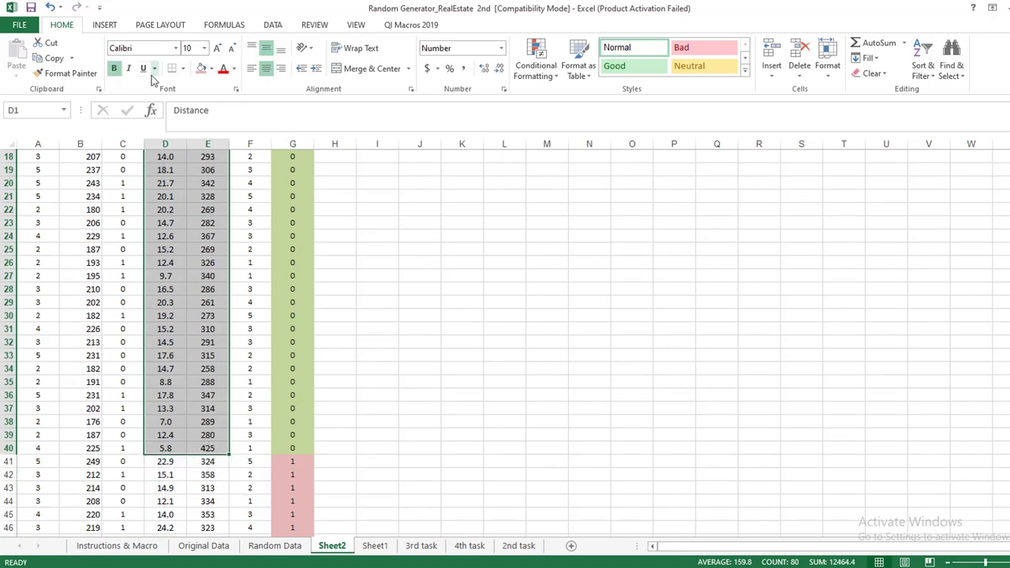
left_click(105, 27)
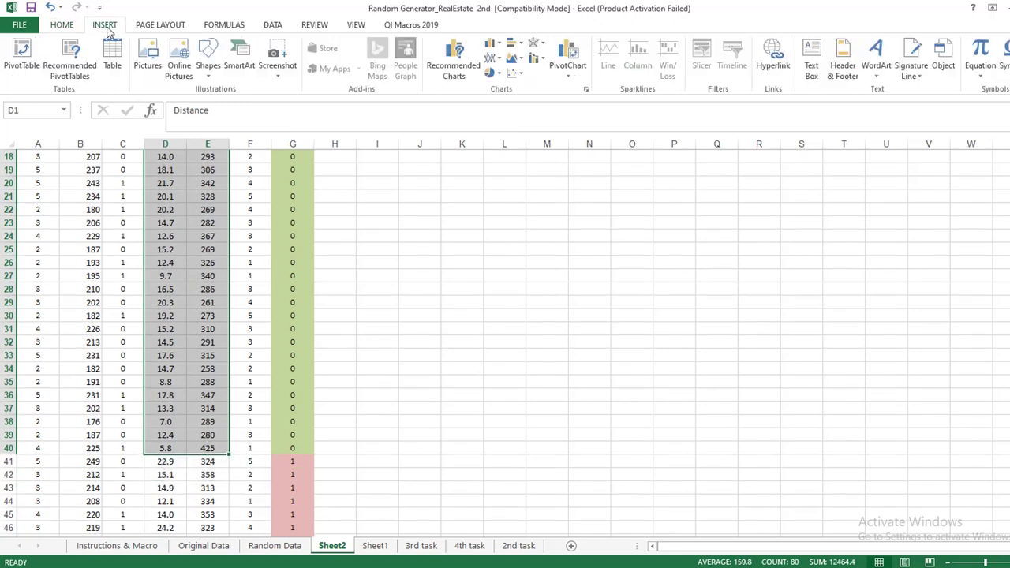
left_click(515, 73)
left_click(527, 116)
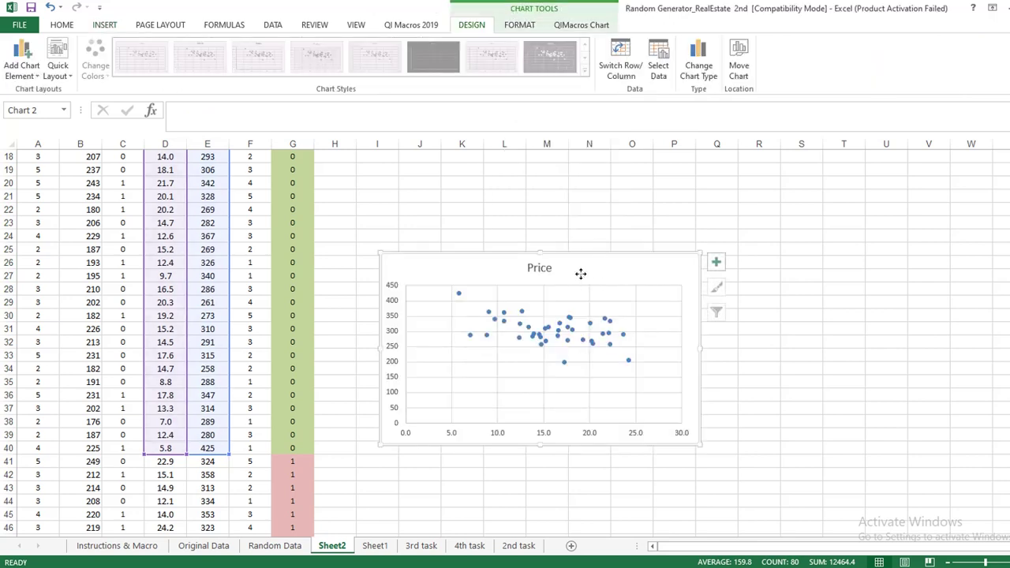
- Copy the Distance and Price values of the houses with a garage, D41:E141
left_click_drag(165, 461, 203, 504)
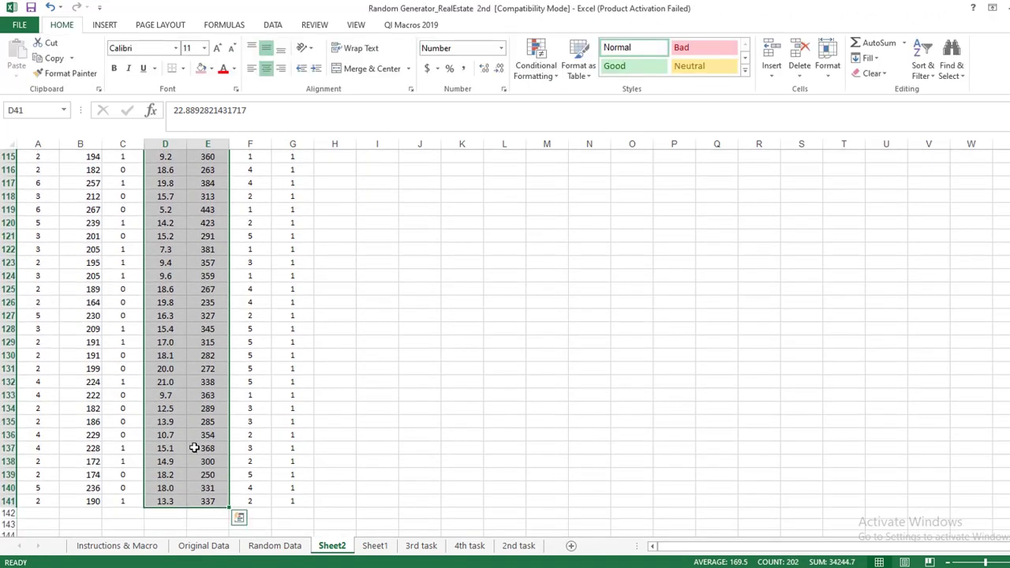
right_click(194, 447)
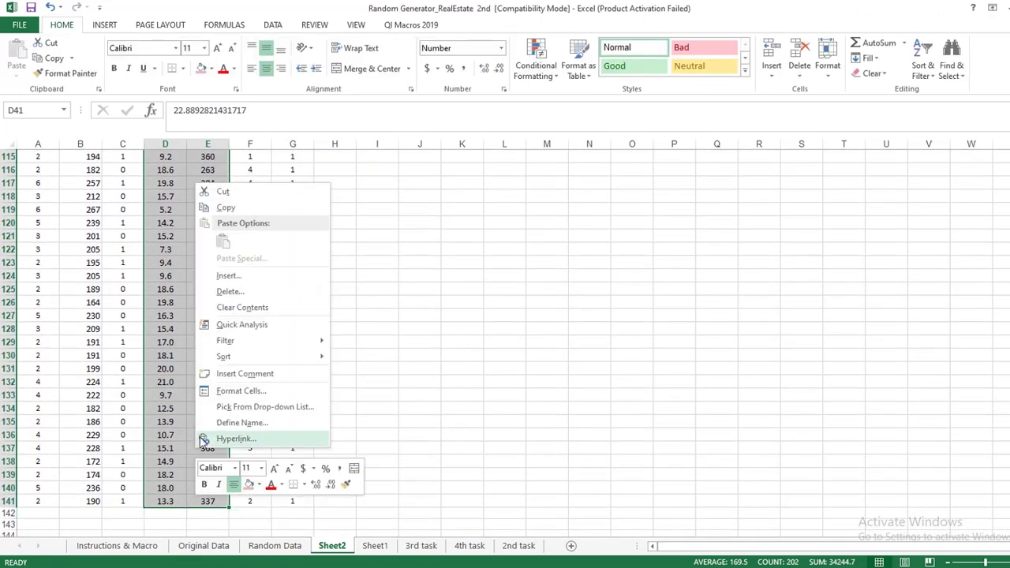
left_click(224, 209)
- Paste the copied values into the scatter chart as a new series, with values in columns and X values in the first column
scroll(505, 339, "up", 20)
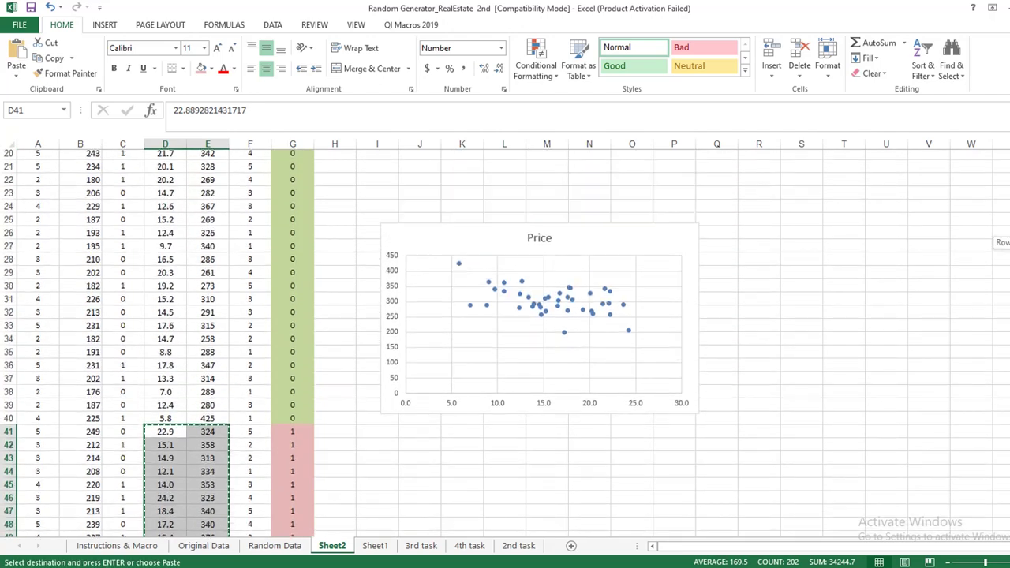
scroll(769, 305, "up", 3)
left_click_drag(670, 331, 663, 246)
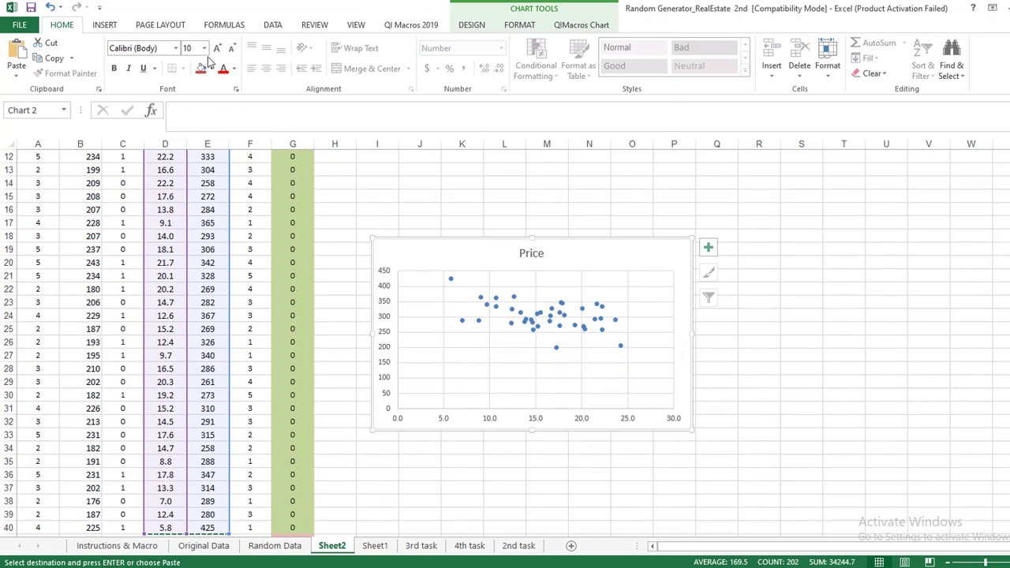
left_click(22, 77)
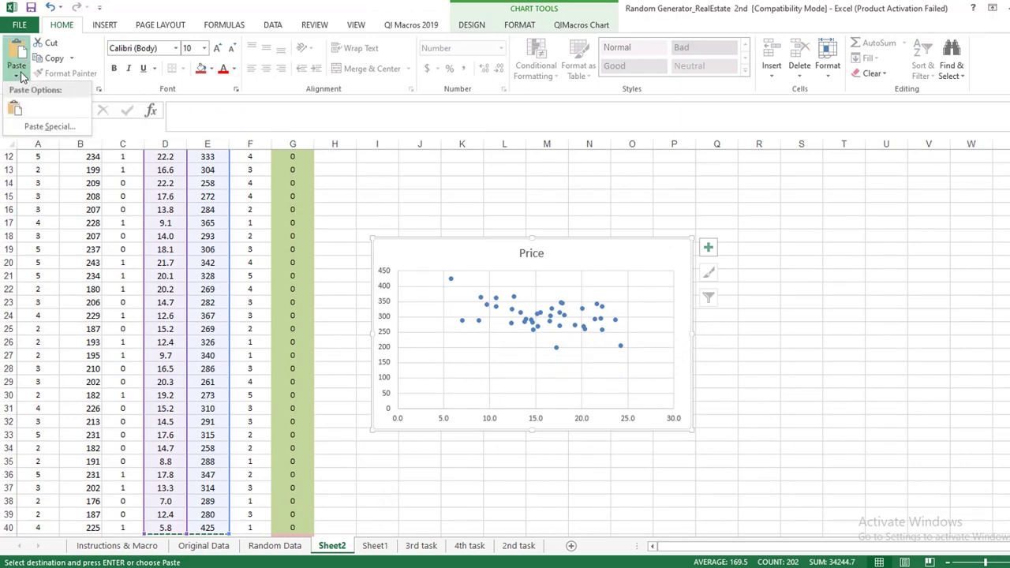
left_click(41, 126)
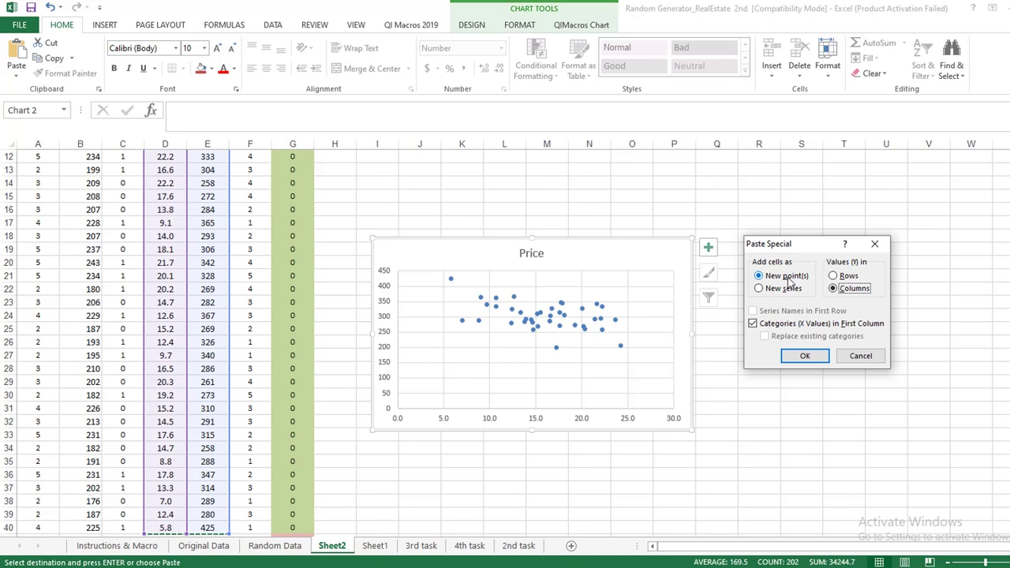
left_click(786, 290)
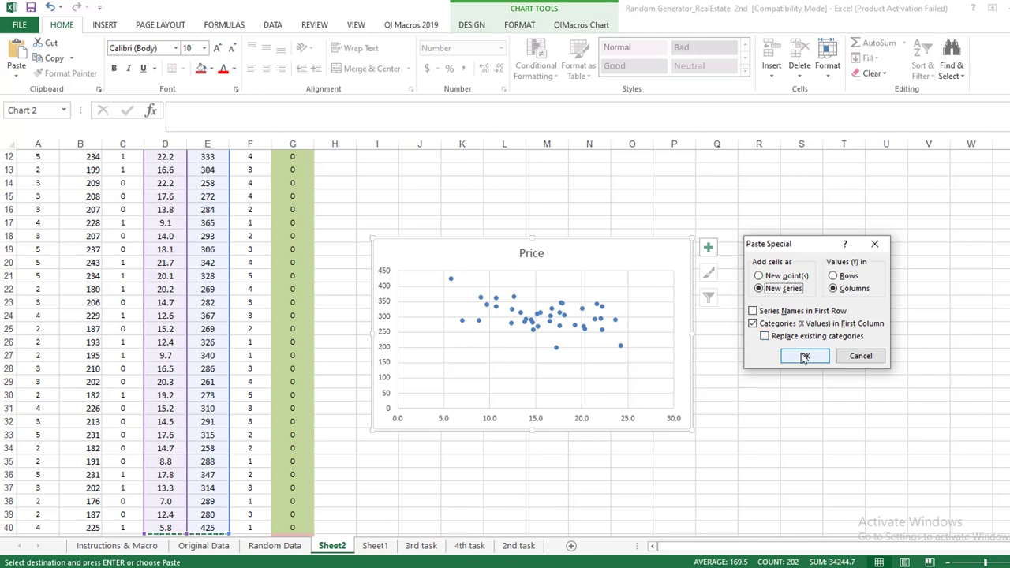
left_click(803, 357)
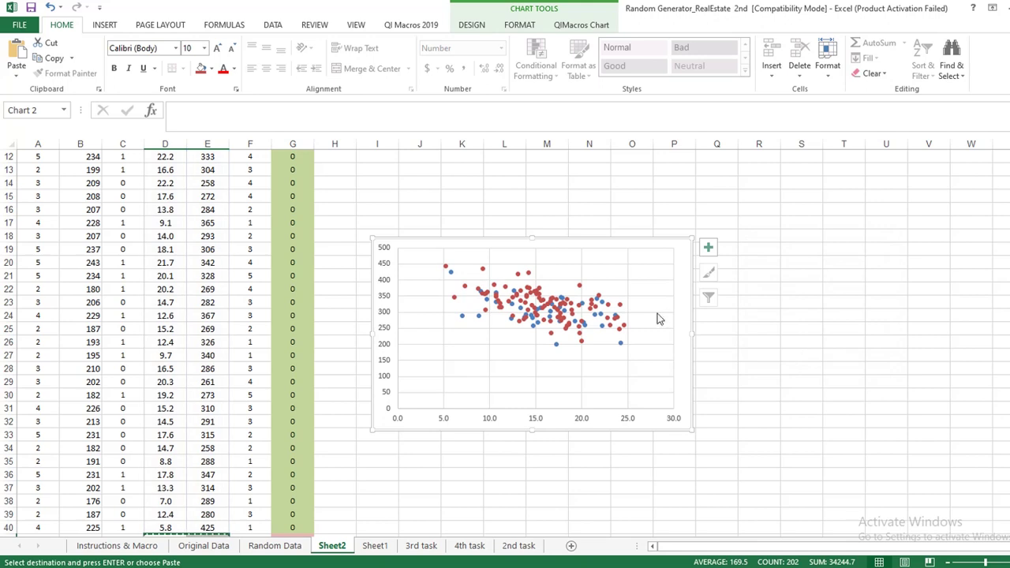
- Select the points of the with-garage and without-garage series in turn to examine how each is plotted
left_click(543, 299)
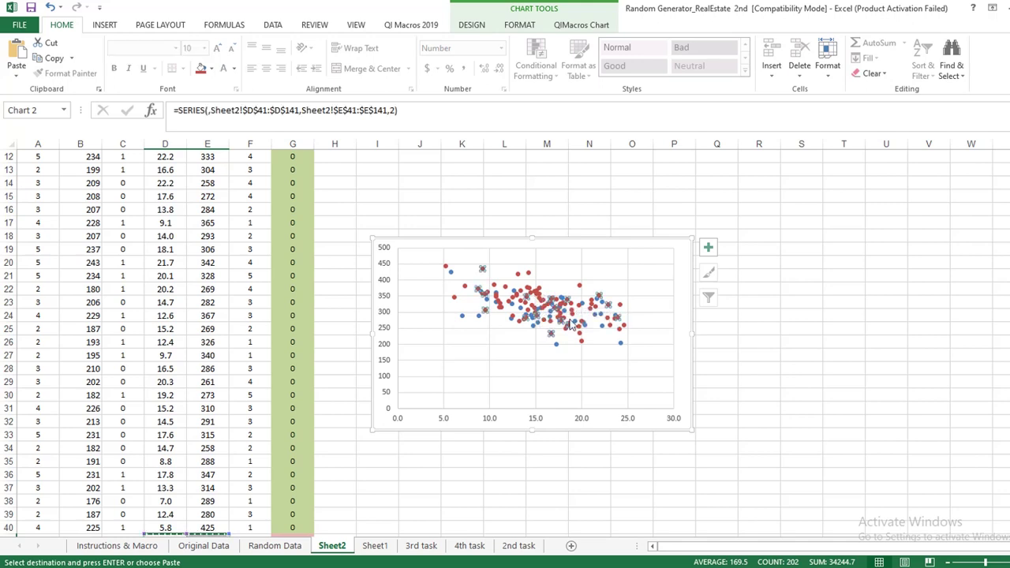
left_click(586, 364)
left_click(586, 330)
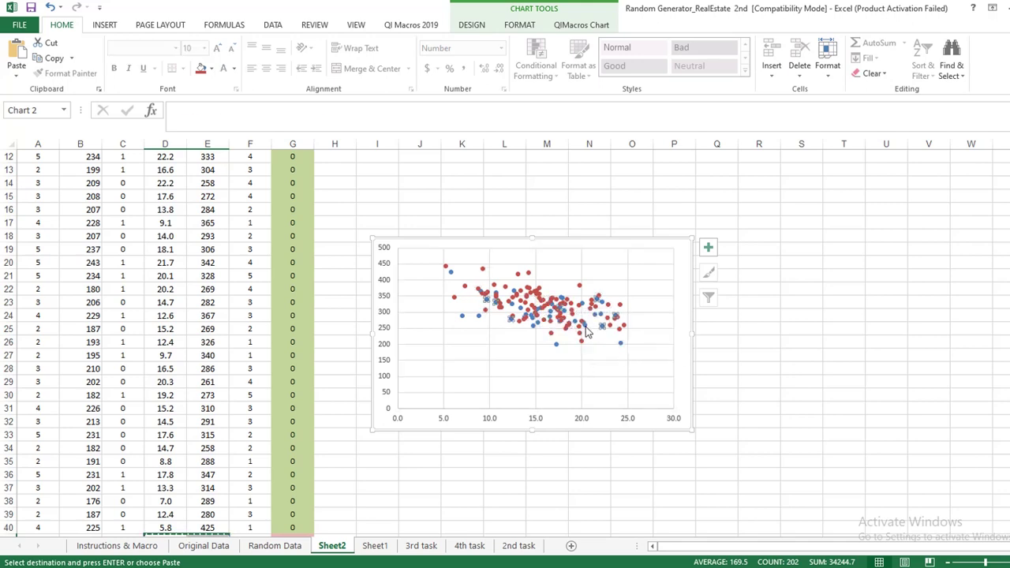
left_click(541, 300)
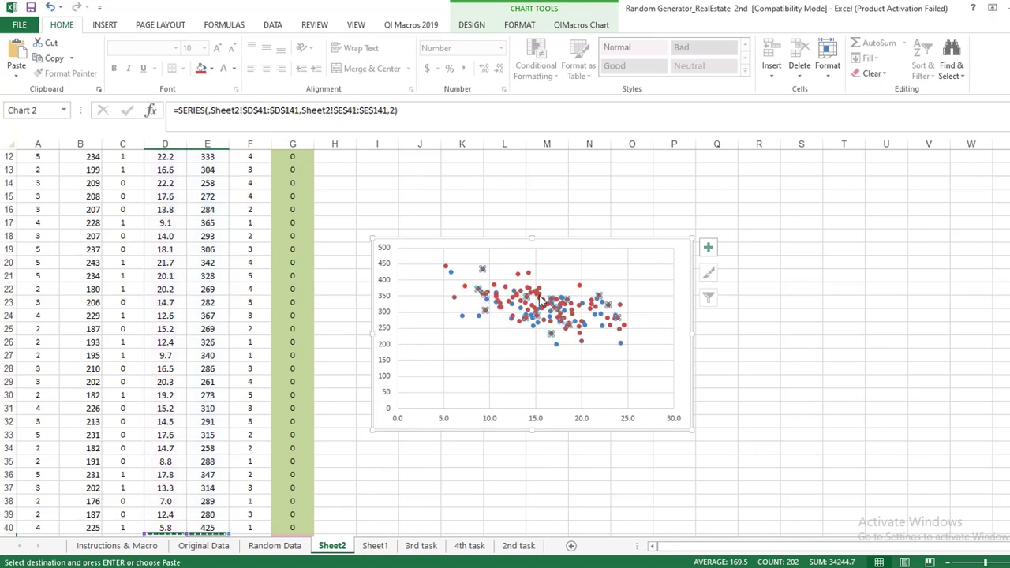
- Add a legend to the right of the plot area and move the chart higher on the sheet
left_click(474, 27)
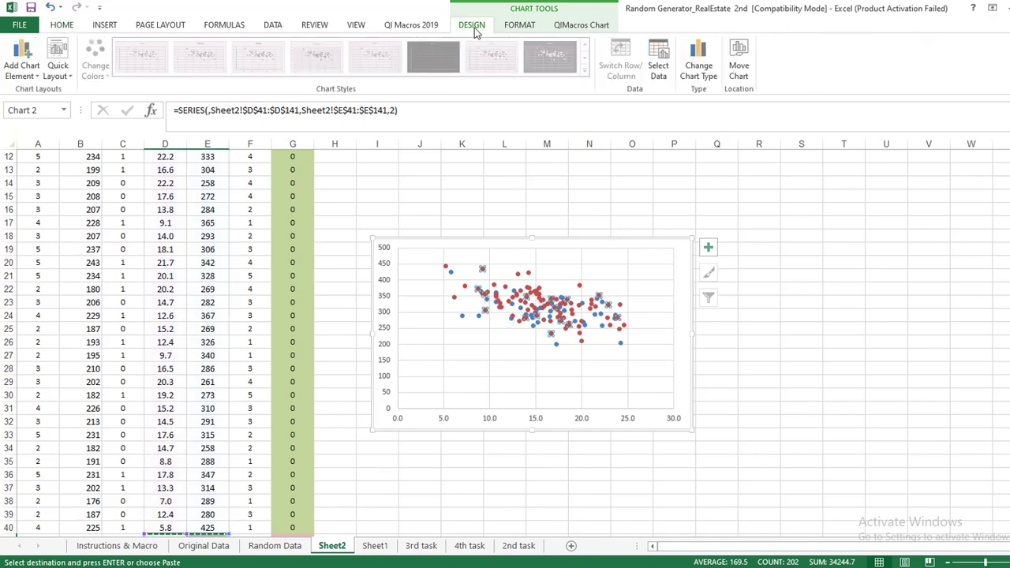
left_click(18, 78)
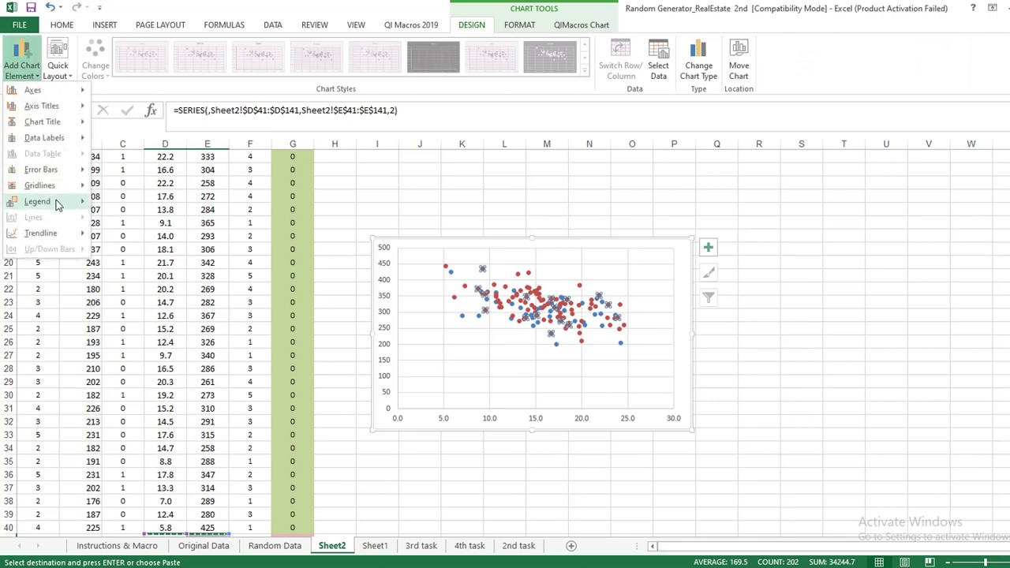
mouse_move(67, 205)
left_click(143, 240)
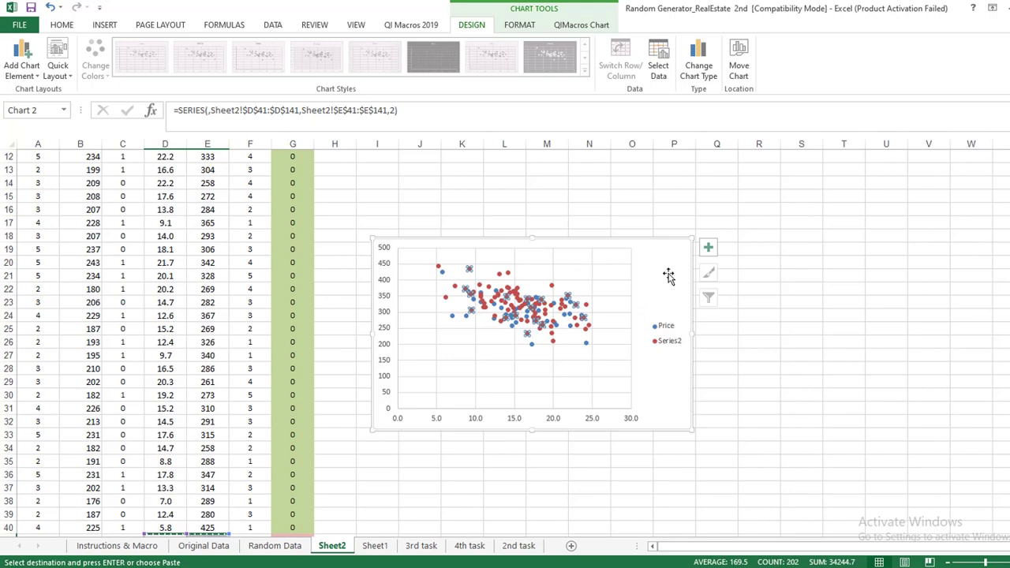
left_click_drag(668, 275, 683, 205)
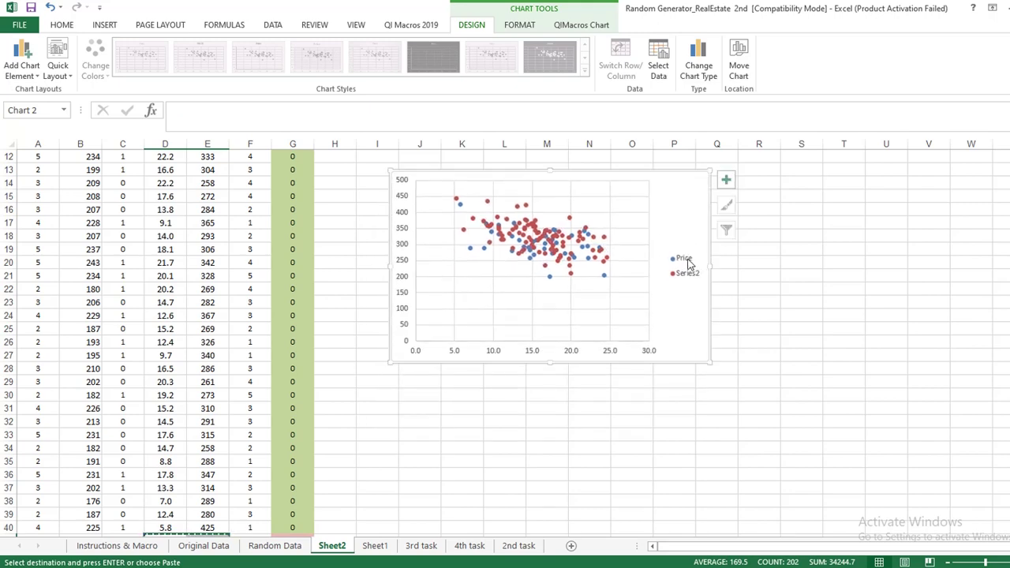
- Rename the Price series, which plots the houses without a garage, as Garage(No)
scroll(505, 343, "up", 2)
scroll(505, 343, "up", 3)
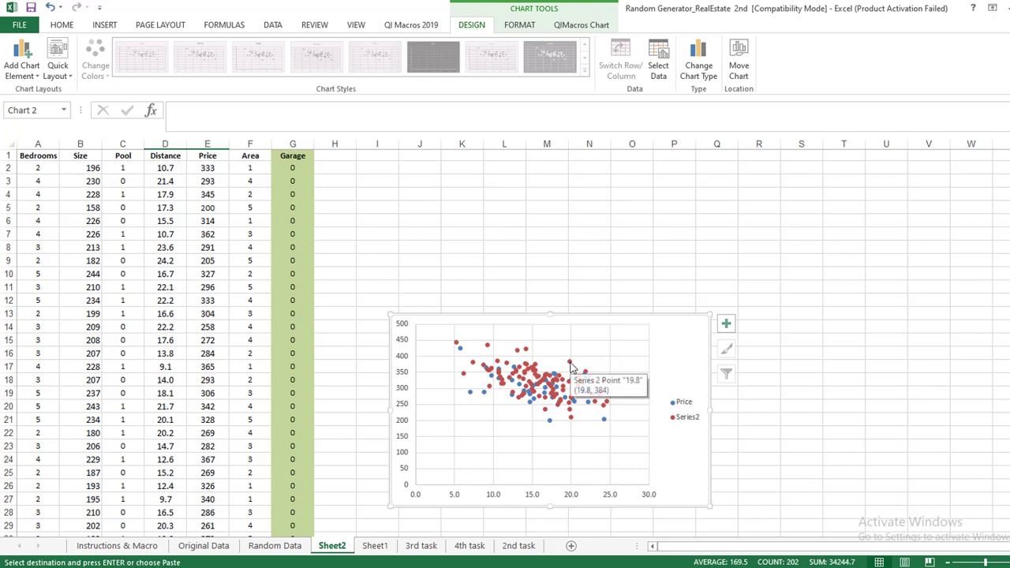
left_click(605, 419)
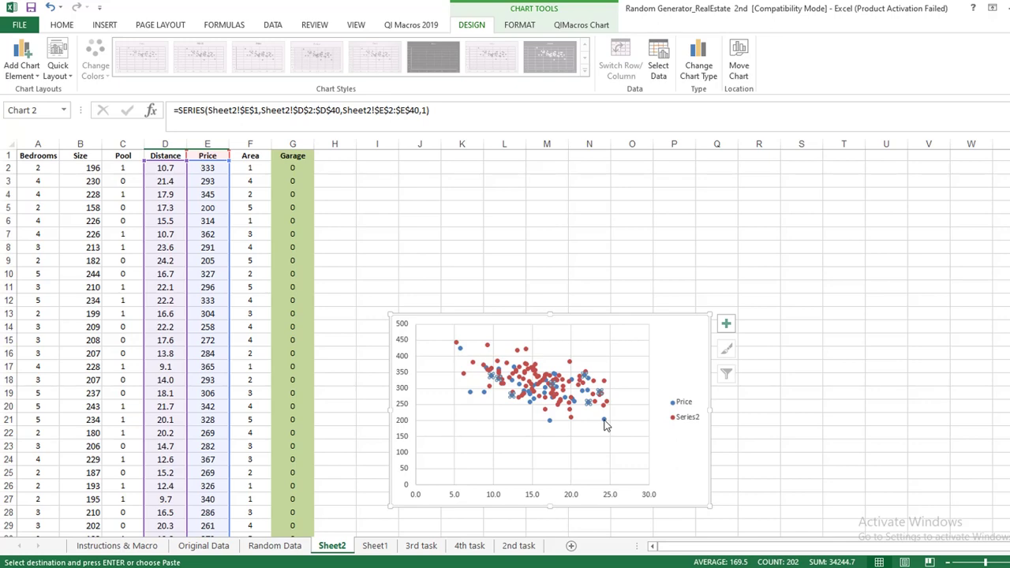
right_click(605, 424)
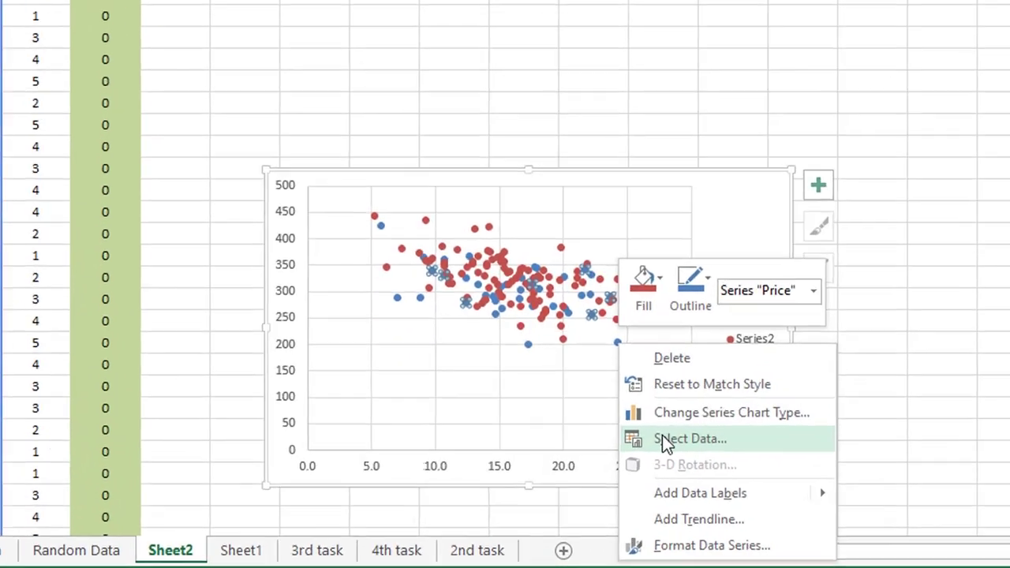
left_click(637, 477)
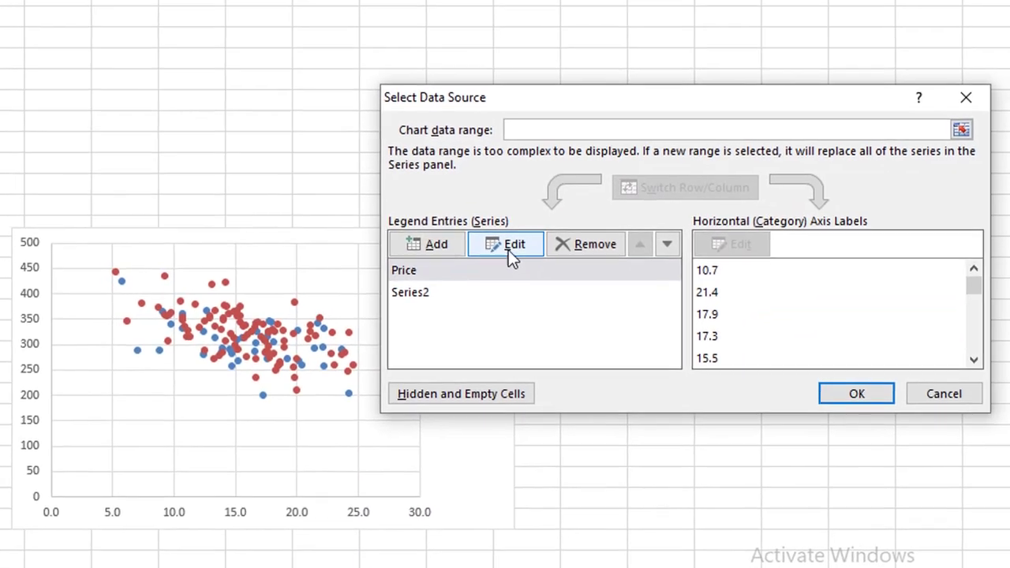
left_click(503, 248)
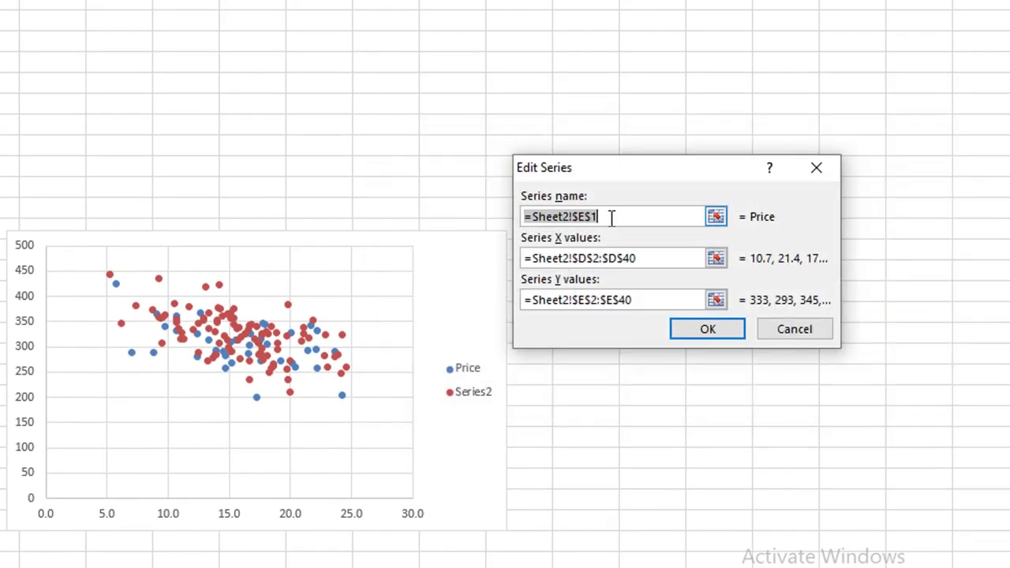
key("BackSpace")
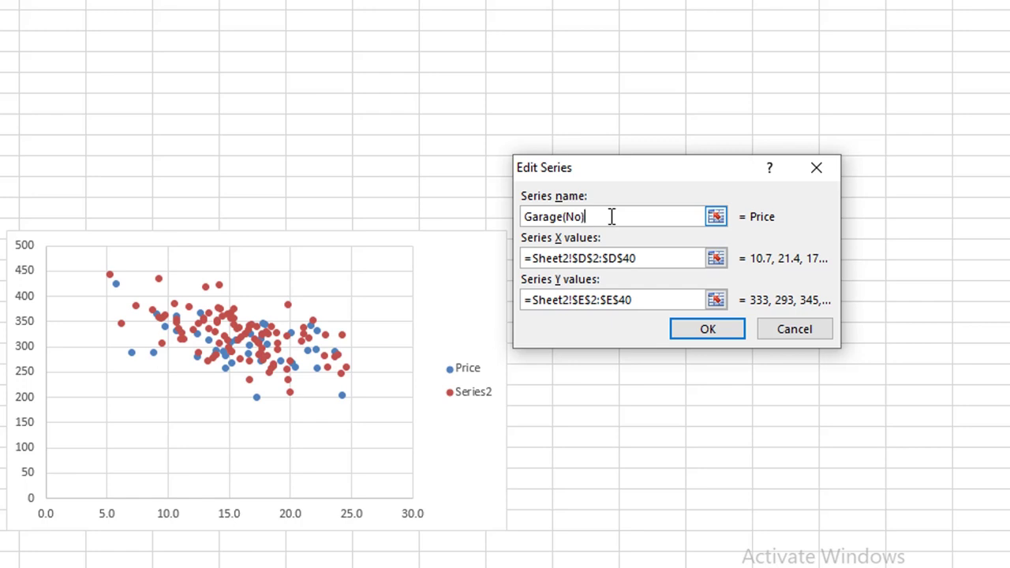
left_click(717, 333)
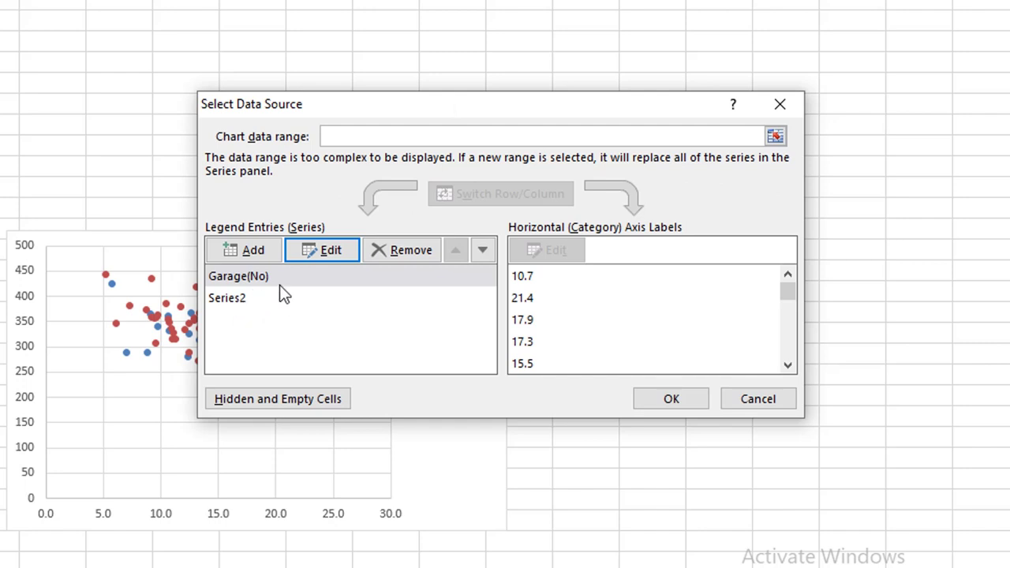
- Rename Series2 as Garage(Yes) and apply the data source changes to the chart
left_click(216, 306)
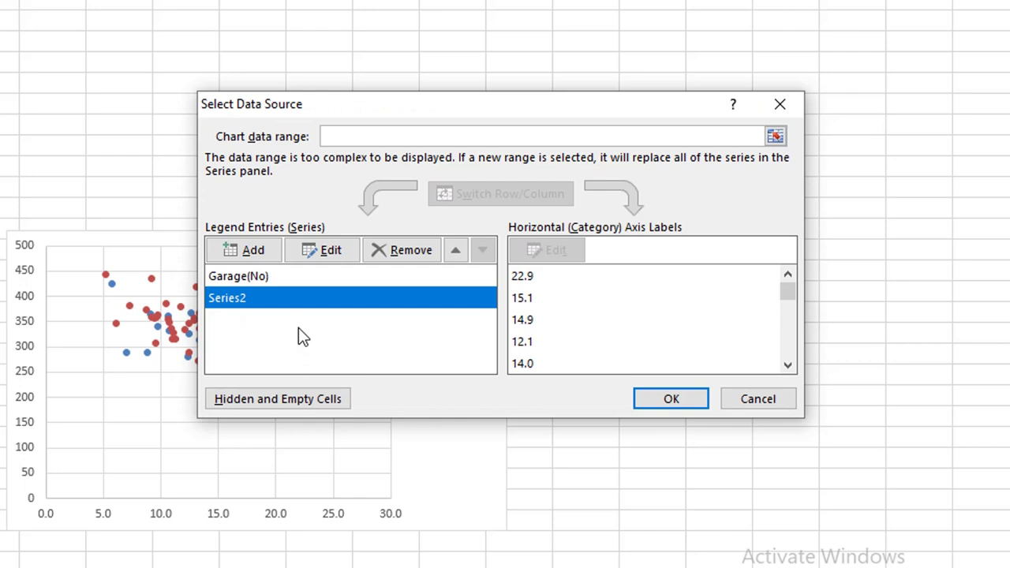
left_click(338, 253)
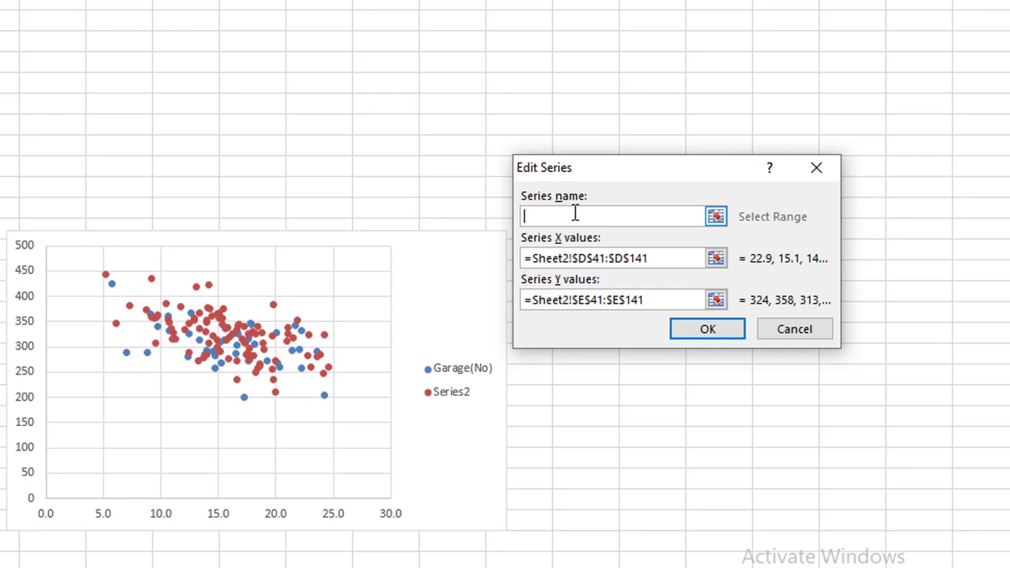
type("Garage(Yes")
left_click(735, 331)
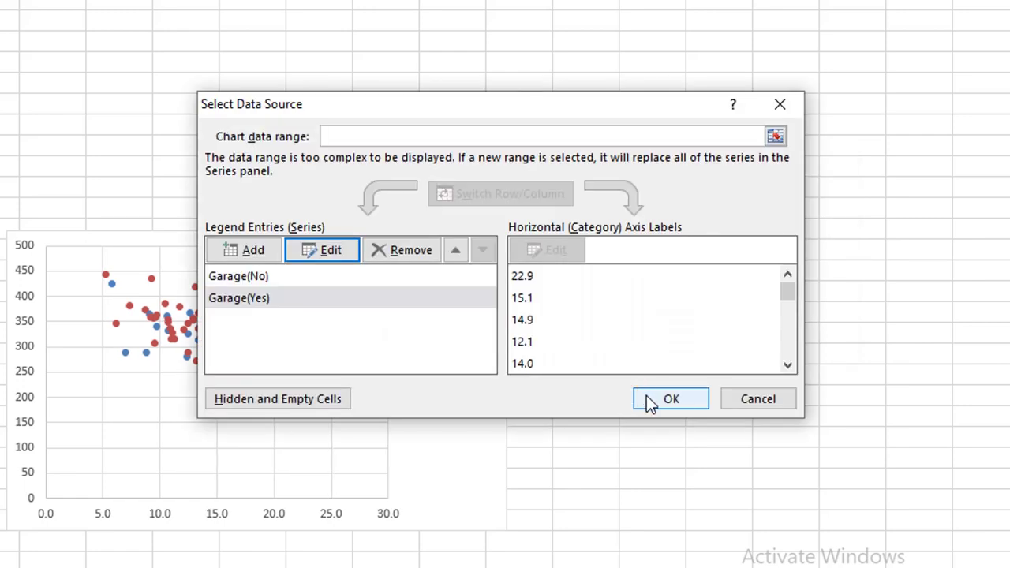
left_click(648, 399)
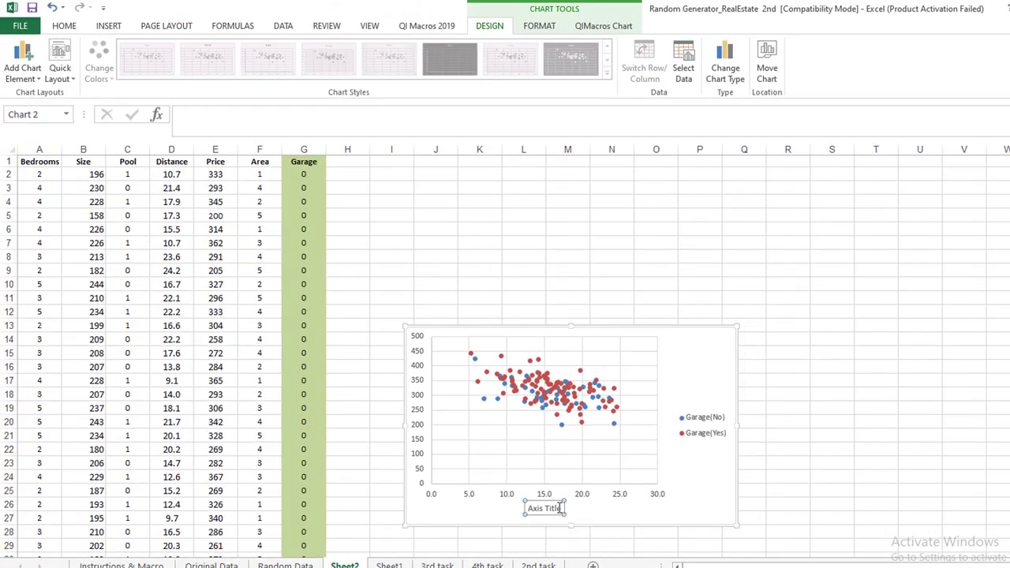
- Replace the placeholder text of the horizontal axis title with Distance
key("BackSpace")
key("BackSpace")
key("BackSpace")
key("BackSpace")
key("BackSpace")
key("BackSpace")
key("BackSpace")
key("BackSpace")
key("BackSpace")
key("BackSpace")
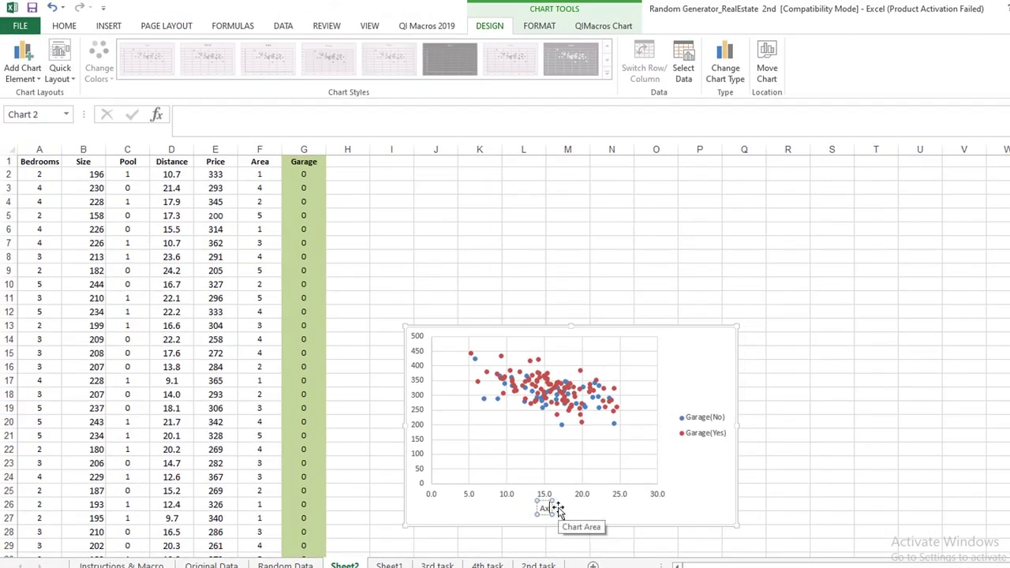
type("Distance")
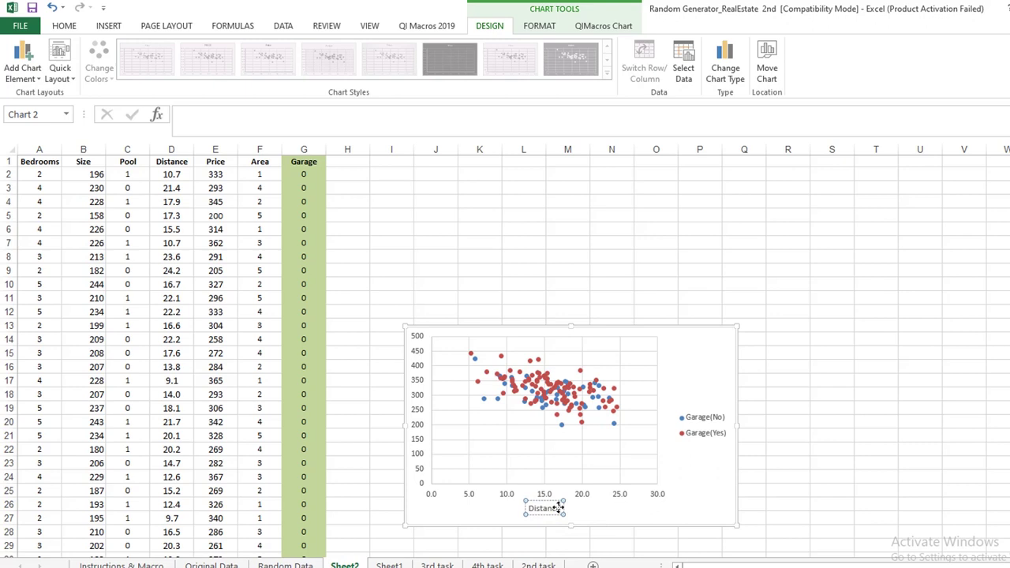
- Add a primary vertical axis title to the chart and set its text to Prices($000)
left_click(22, 67)
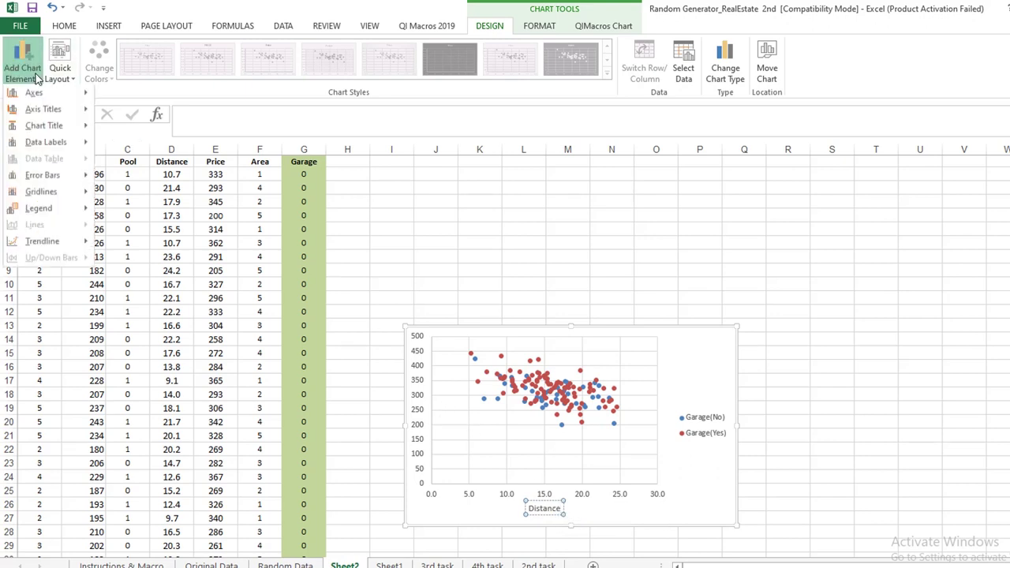
mouse_move(47, 110)
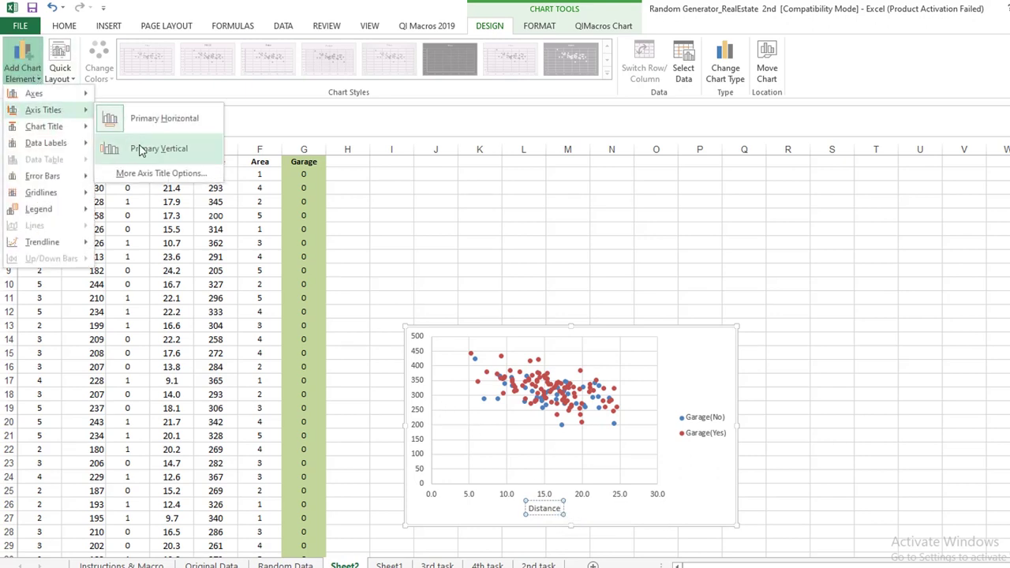
left_click(141, 151)
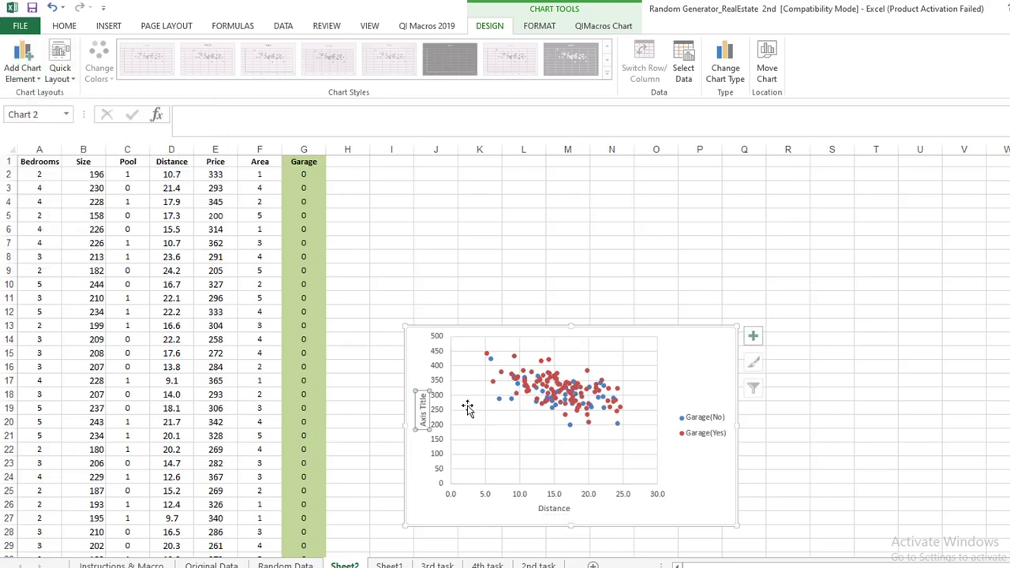
triple_click(423, 395)
key("Delete")
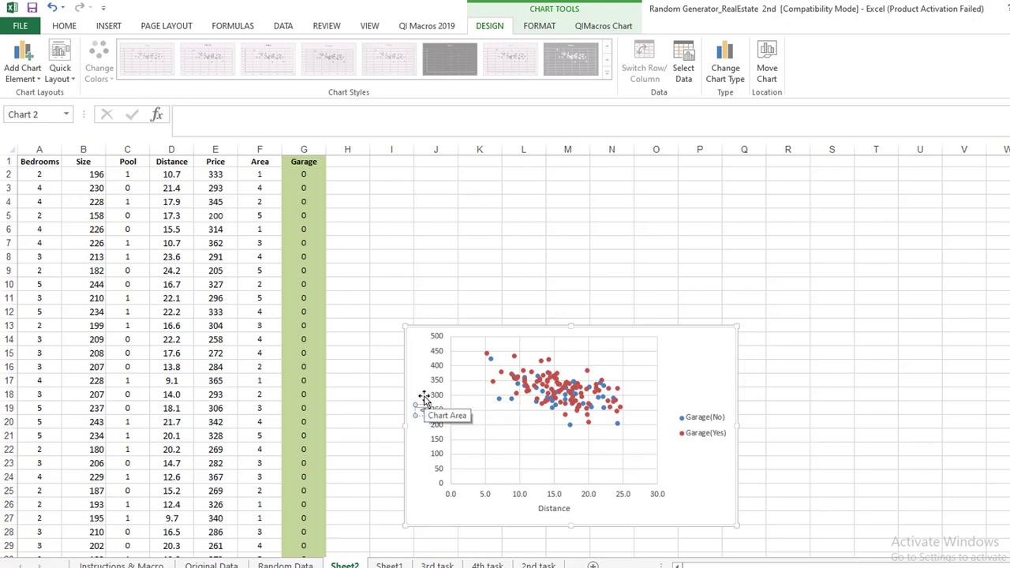
type("Price ($K)")
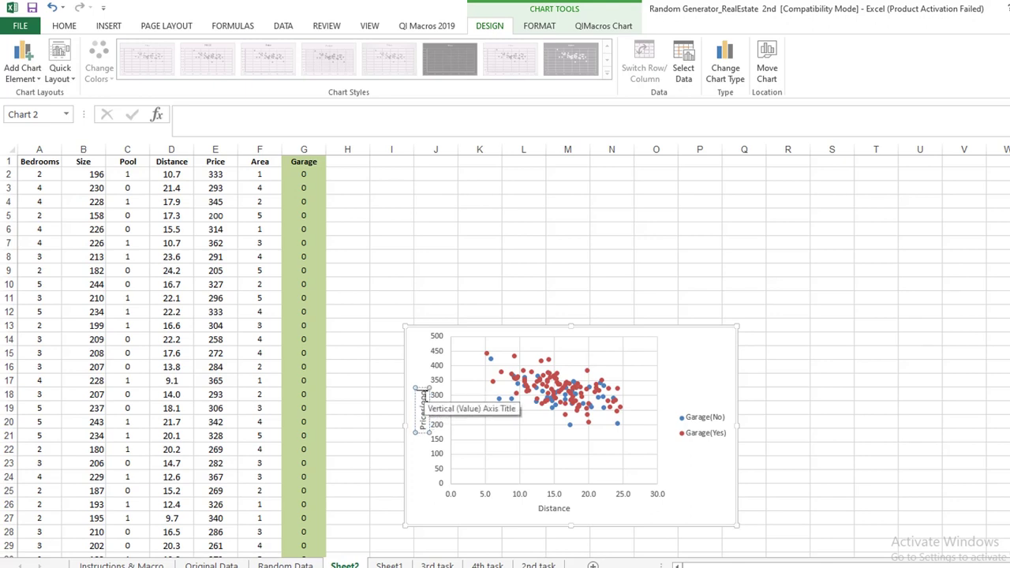
key("BackSpace")
key("BackSpace")
key("BackSpace")
key("BackSpace")
key("BackSpace")
type("($K)")
left_click(677, 368)
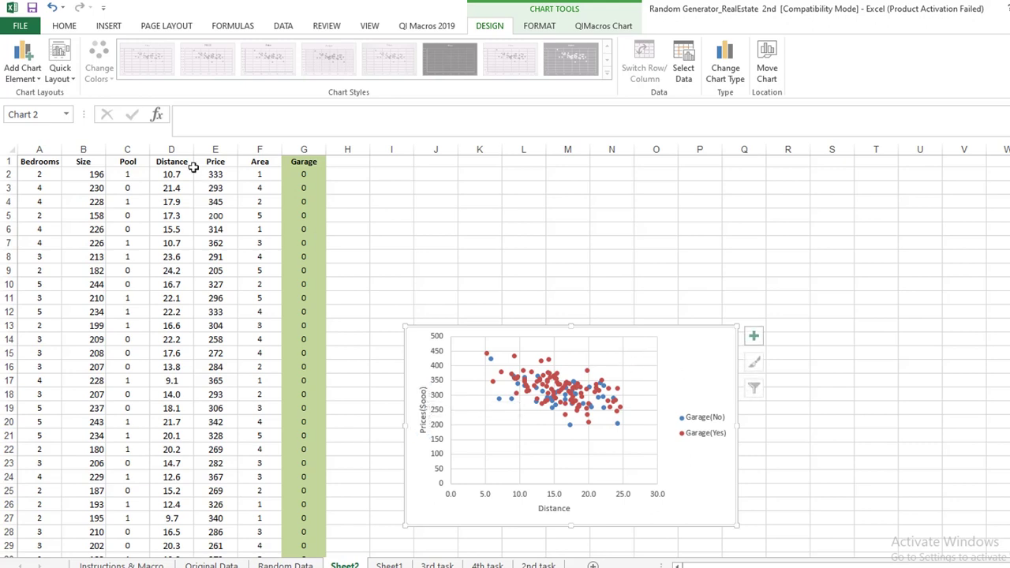
- Add a chart title above the plot reading Sactter Plot( 0 Vs 1), and move the chart up to start near row 4
left_click(21, 71)
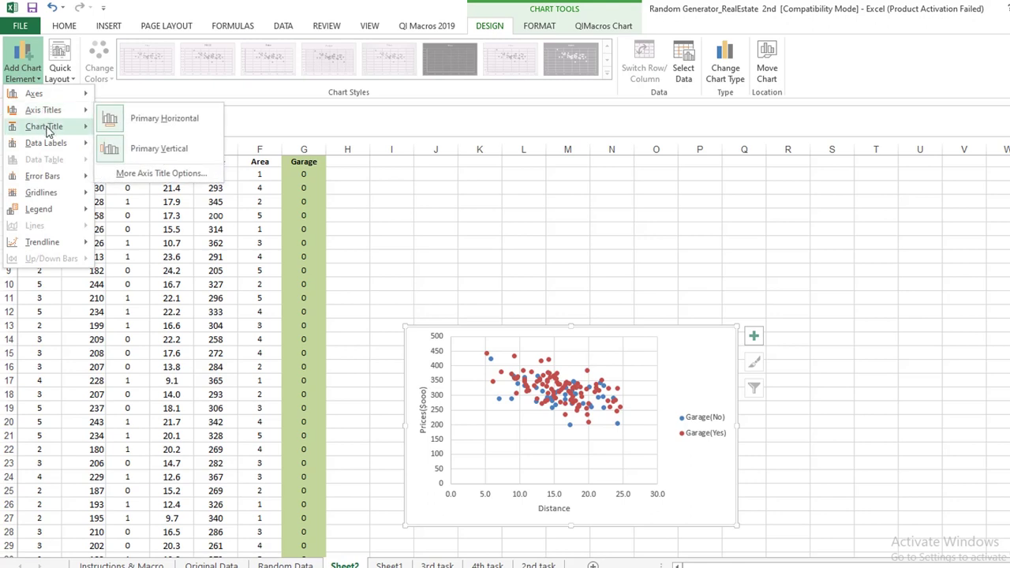
mouse_move(47, 131)
left_click(156, 166)
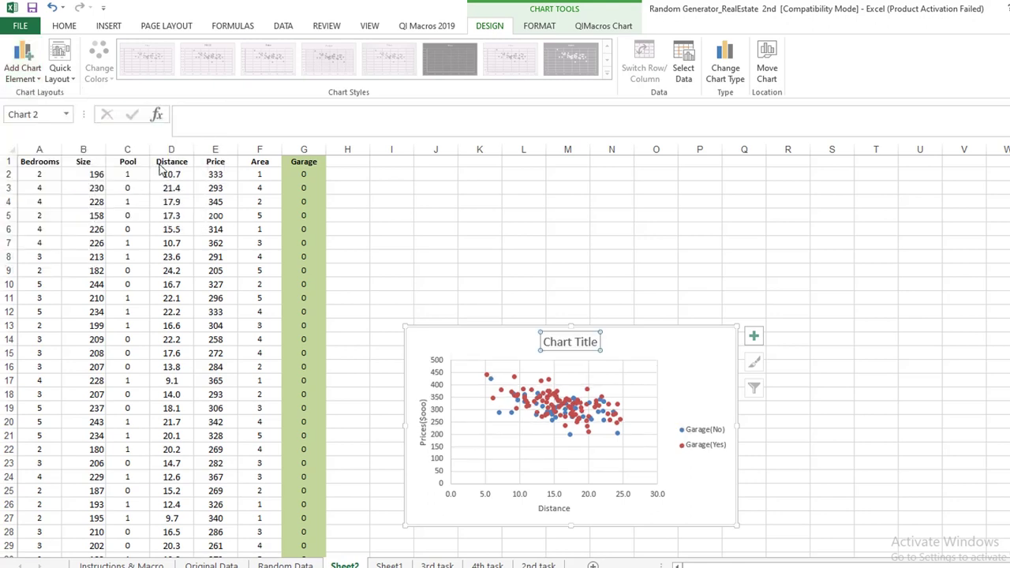
left_click(597, 342)
key("BackSpace")
key("BackSpace")
key("BackSpace")
key("BackSpace")
key("BackSpace")
key("BackSpace")
key("BackSpace")
key("BackSpace")
key("BackSpace")
key("BackSpace")
key("BackSpace")
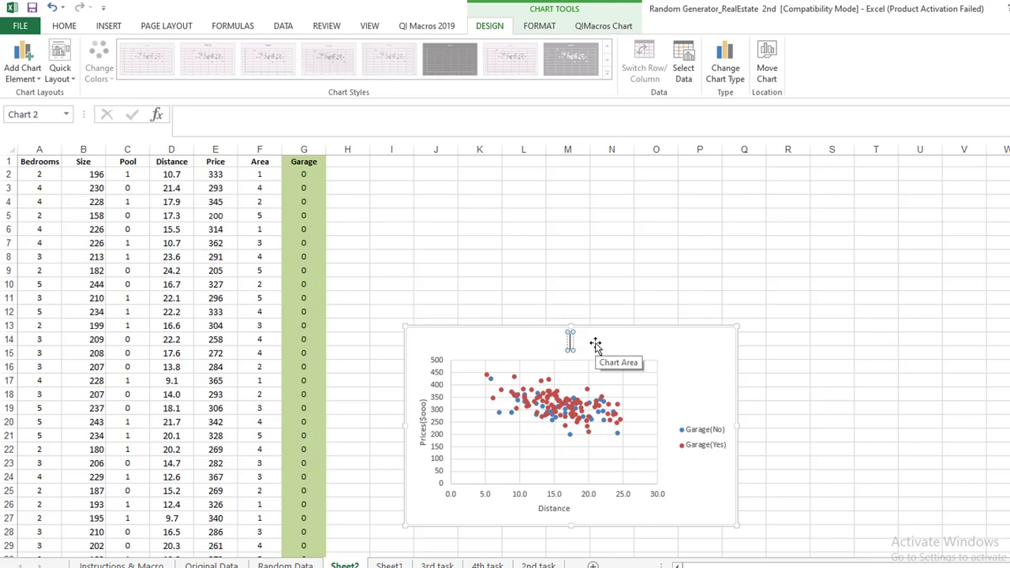
type("Sactter Plot")
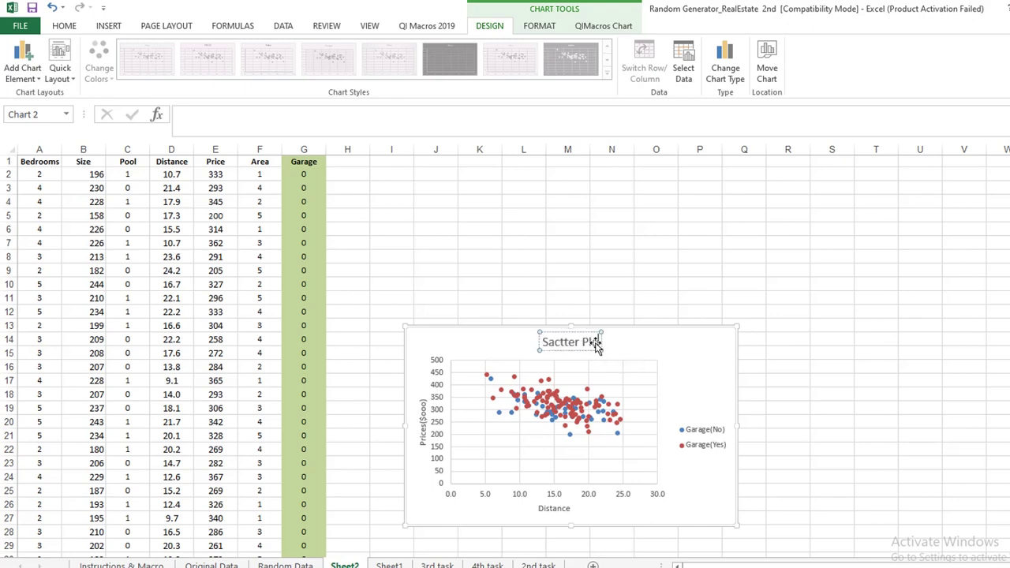
type("( ")
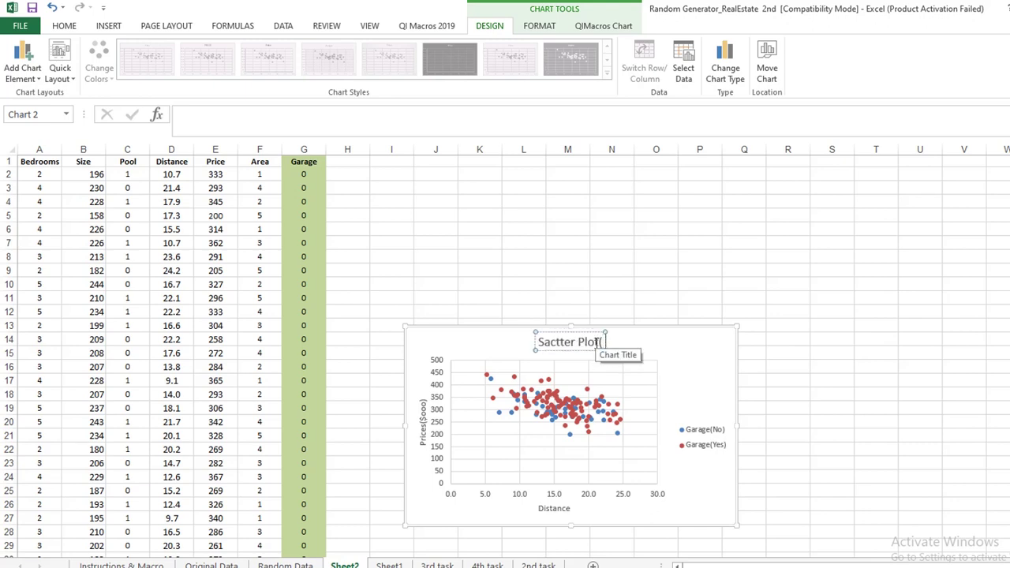
type("0 Vs 1")
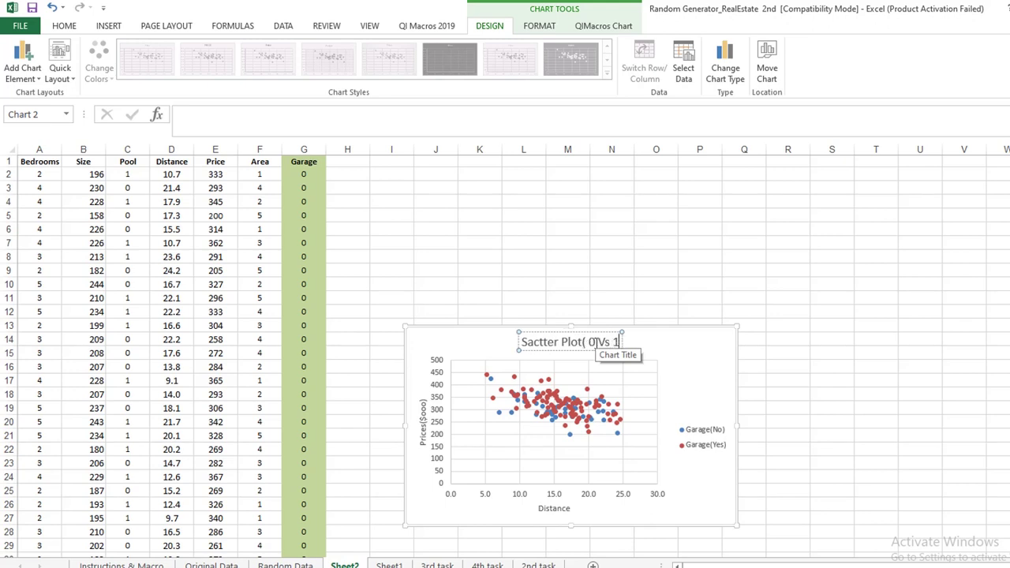
type(")")
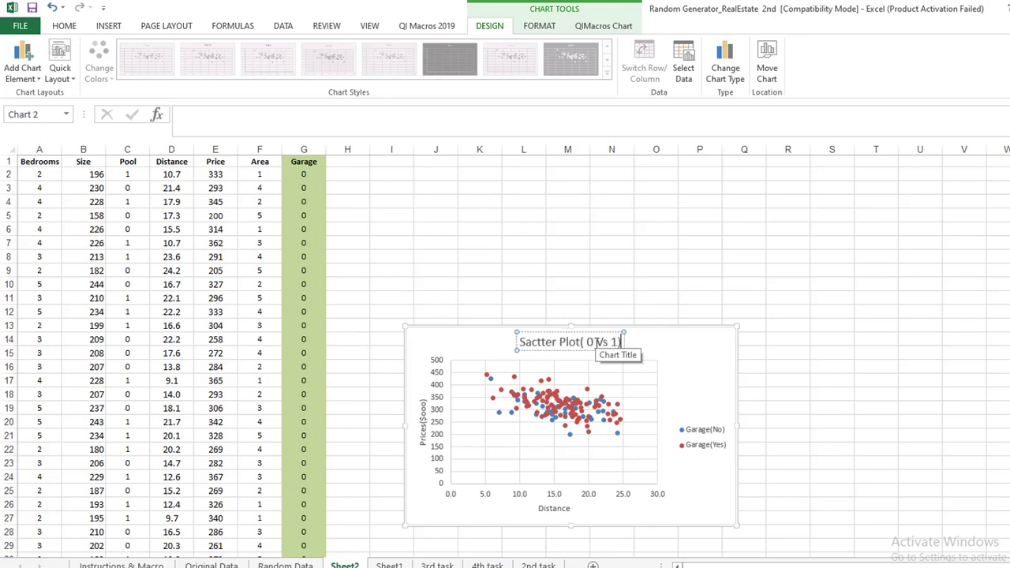
left_click(687, 356)
left_click_drag(687, 356, 712, 225)
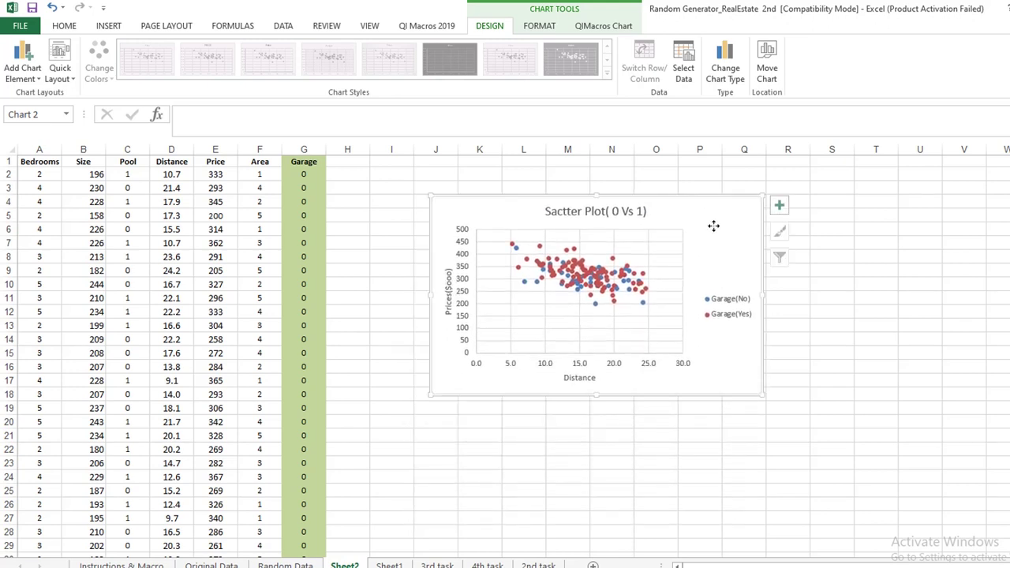
- Add a linear trendline to the Garage(No) series
left_click(644, 302)
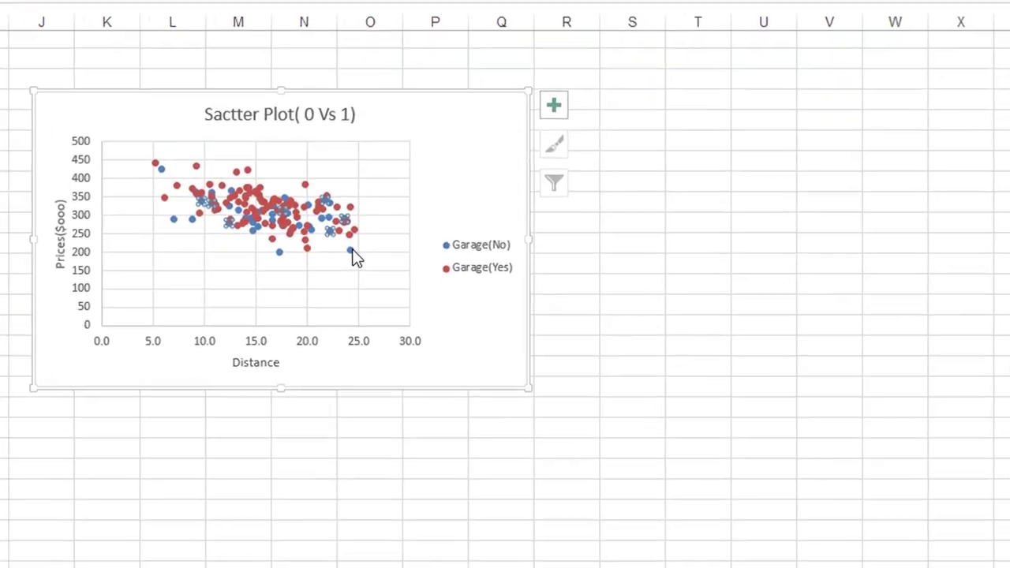
right_click(644, 303)
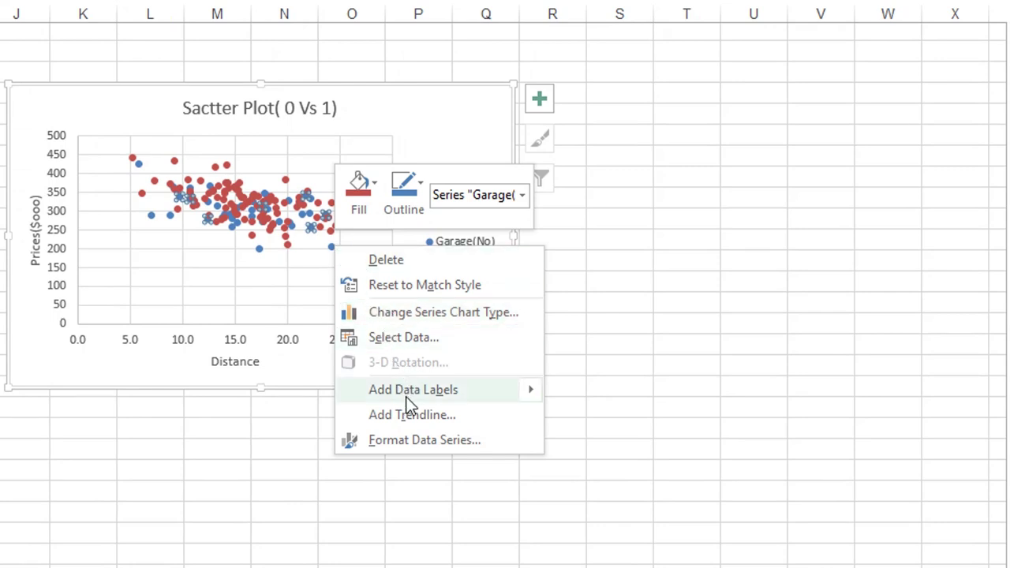
mouse_move(410, 400)
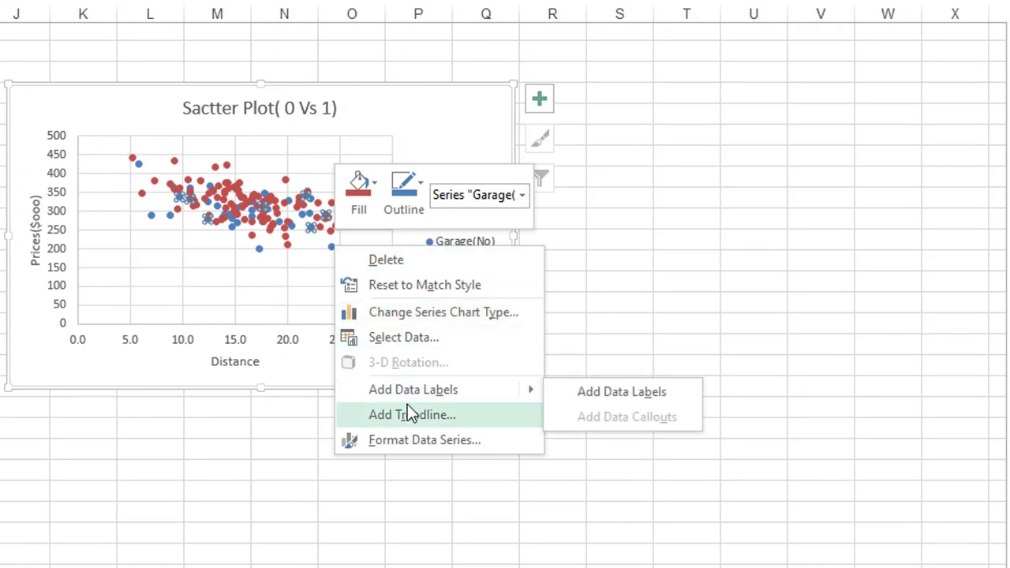
left_click(411, 416)
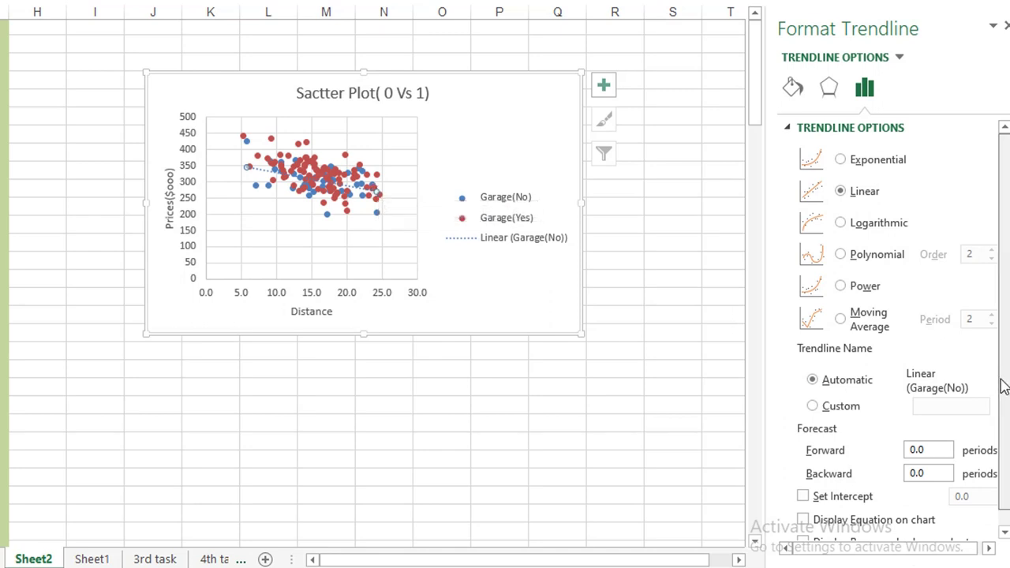
- Display the Garage(No) trendline's equation on the chart and move it below the data points, close to the vertical axis
scroll(998, 383, "down", 1)
left_click(904, 504)
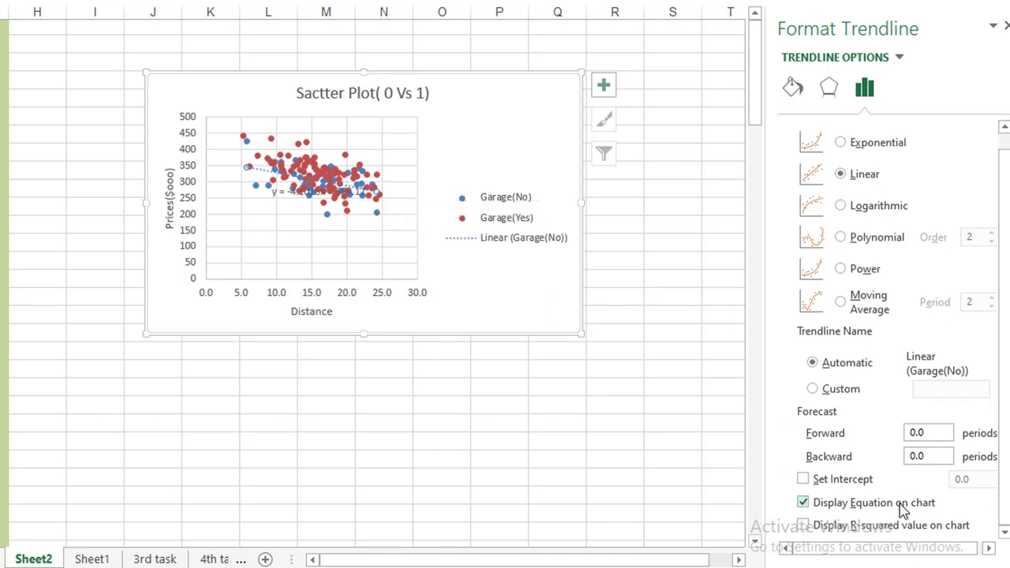
left_click(275, 199)
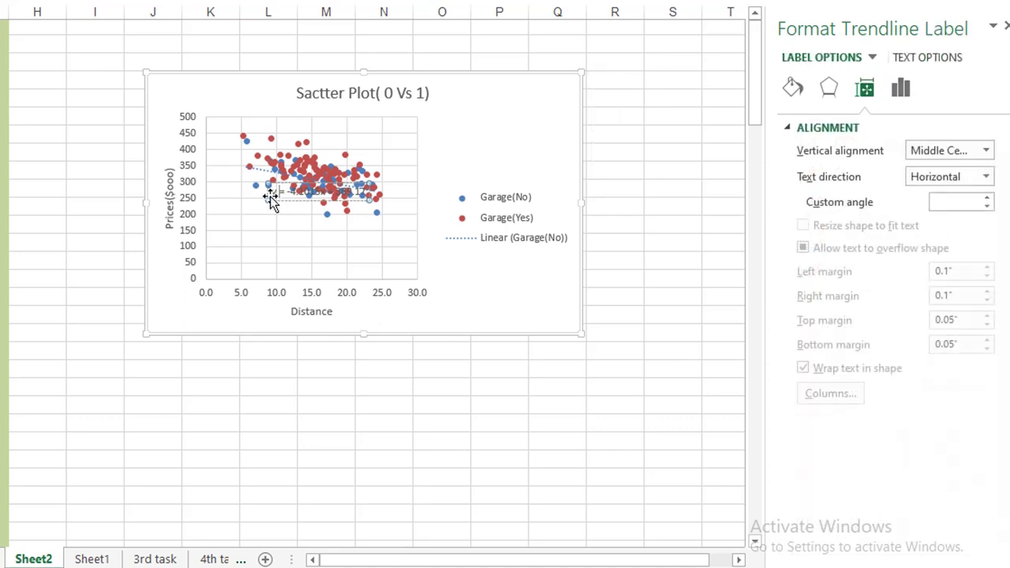
left_click_drag(272, 199, 214, 210)
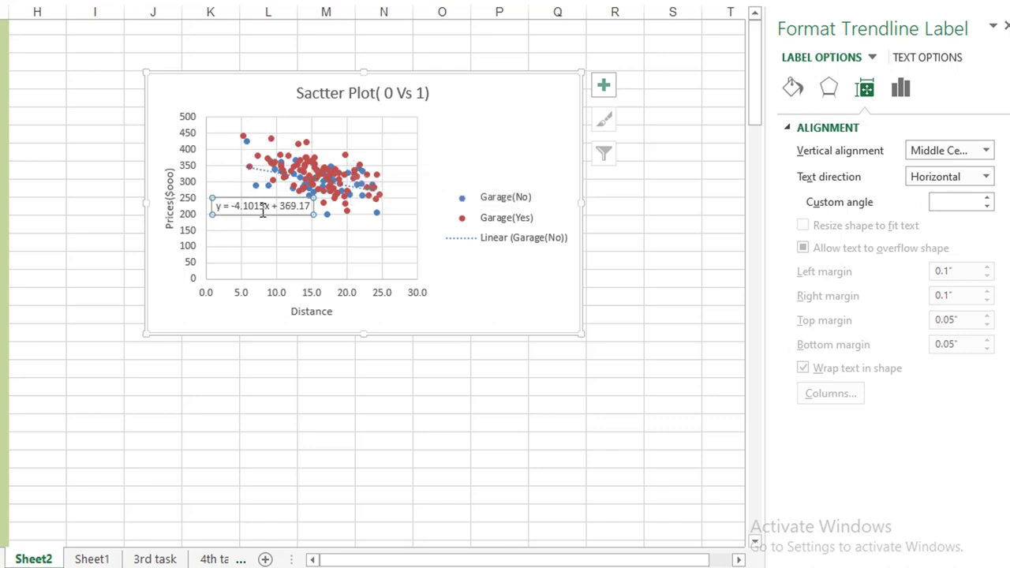
- Add a linear trendline to the Garage(Yes) series
left_click(345, 157)
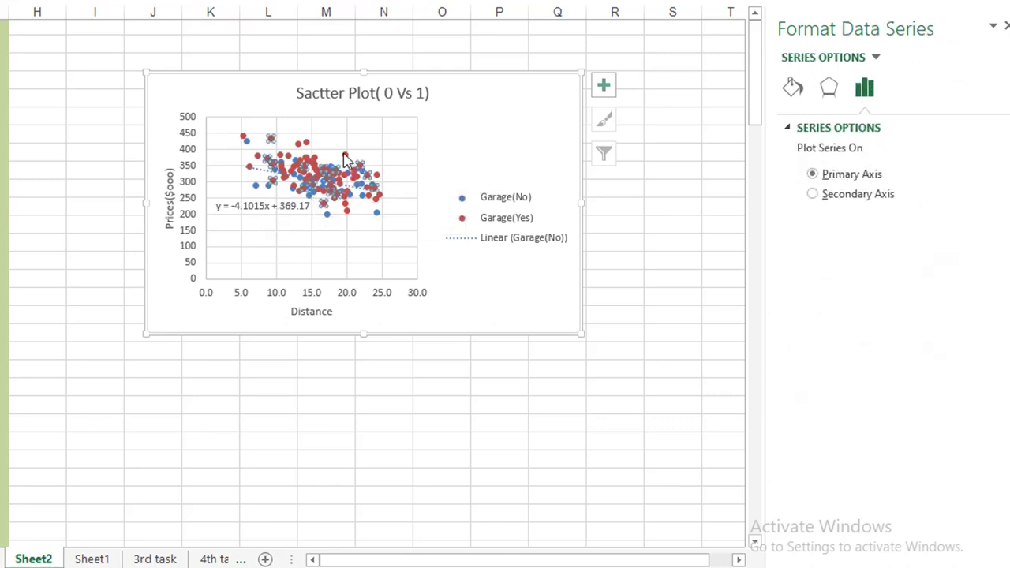
right_click(345, 158)
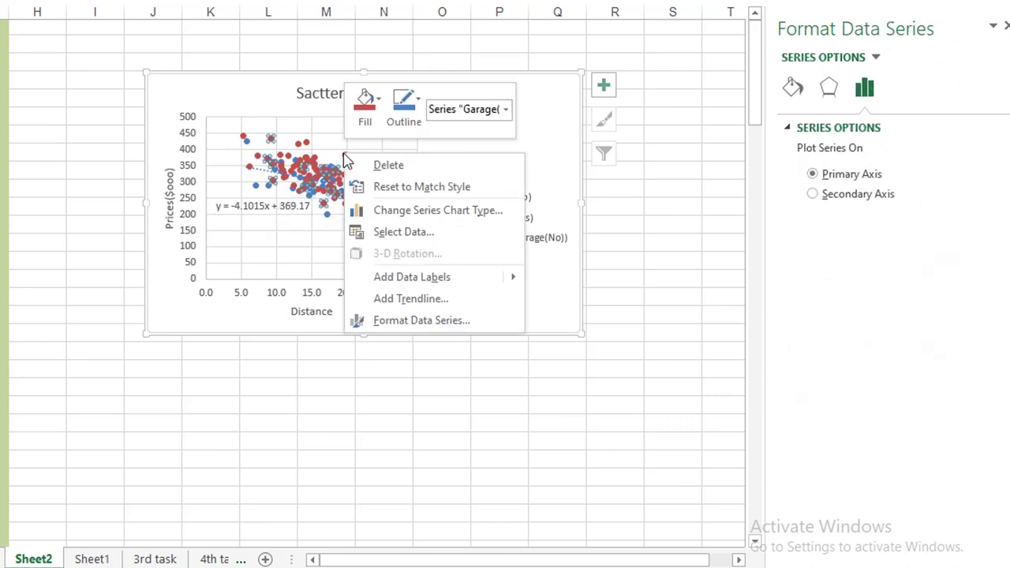
left_click(433, 304)
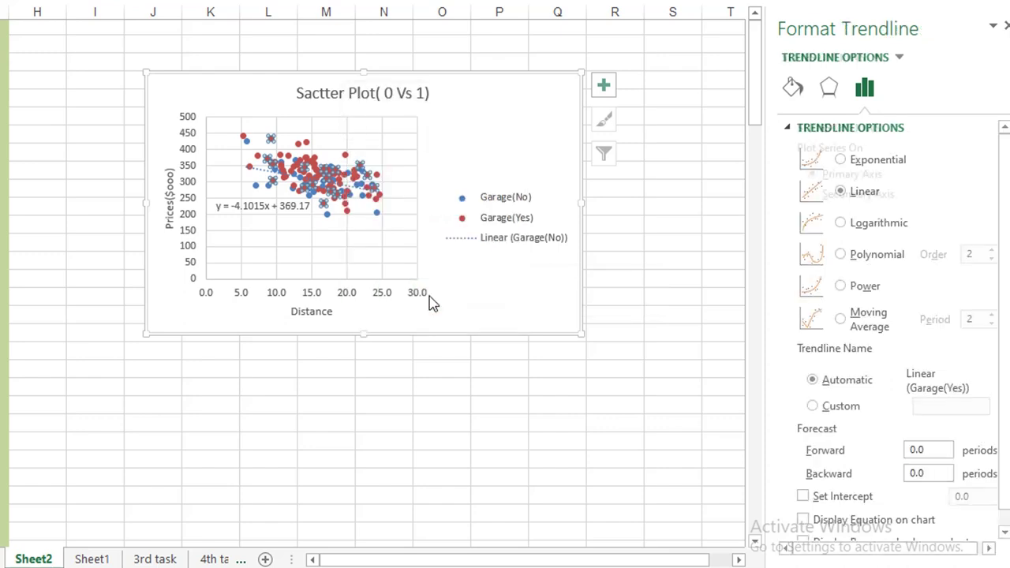
right_click(243, 156)
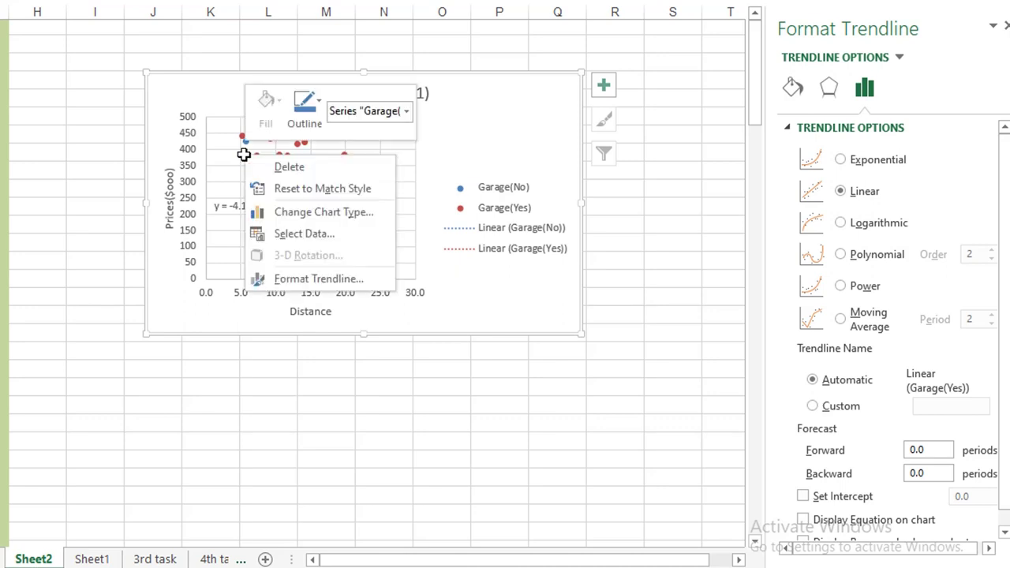
key("Escape")
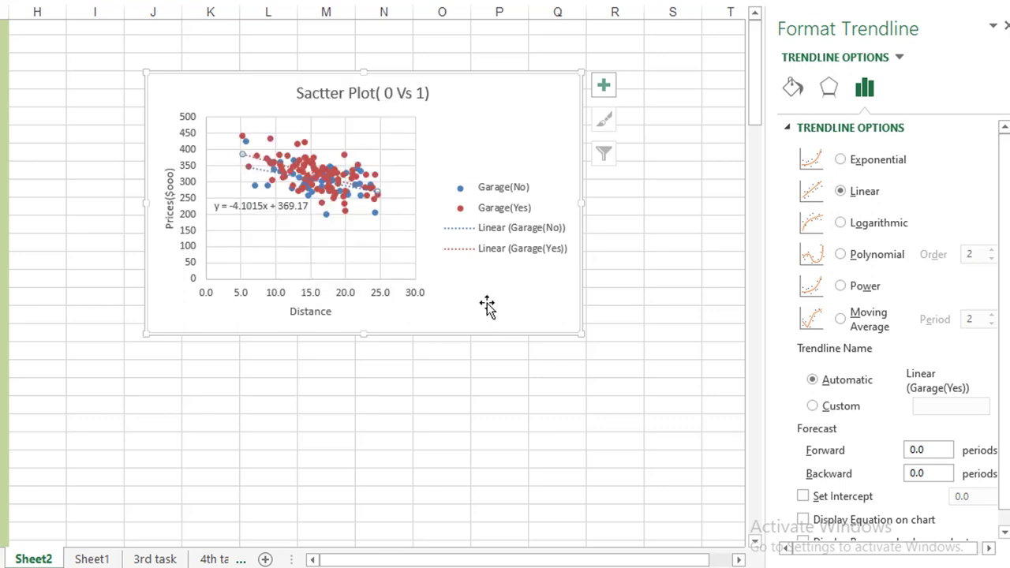
- Display the Garage(Yes) trendline's equation on the chart and move it above the main cluster of points, near the top of the plot area
left_click(921, 525)
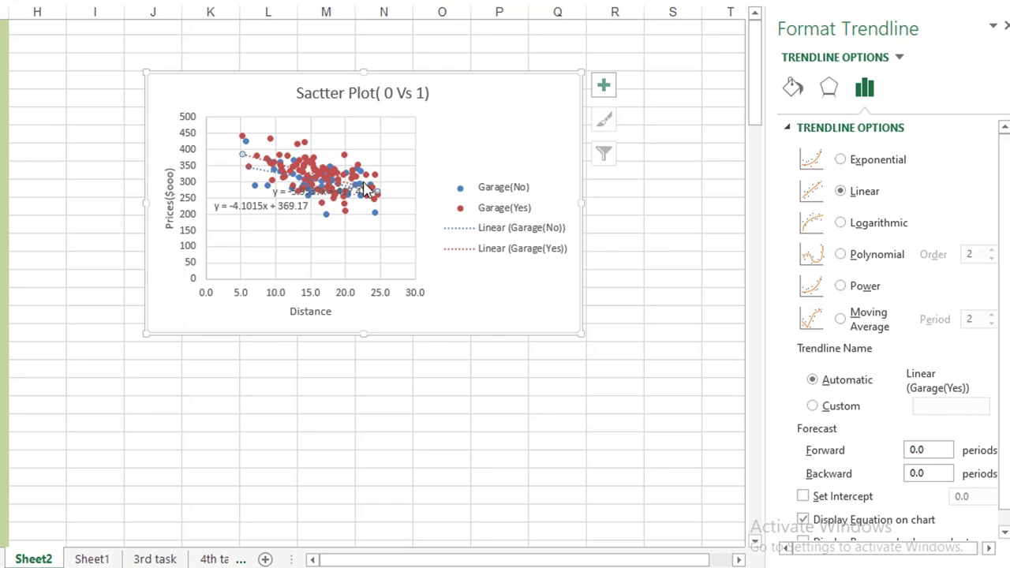
left_click(394, 175)
left_click(320, 192)
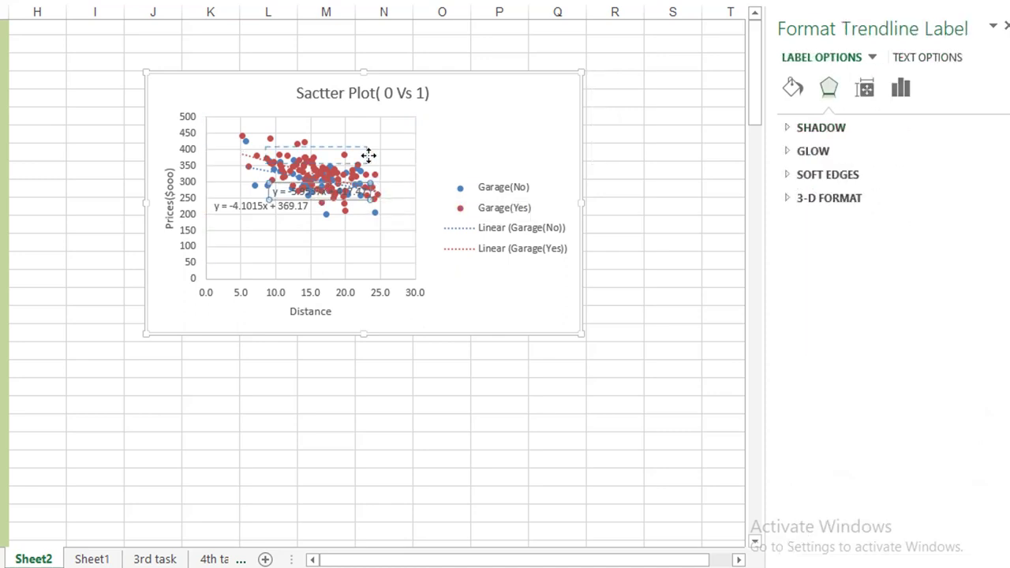
left_click_drag(372, 194, 375, 138)
left_click_drag(384, 137, 386, 133)
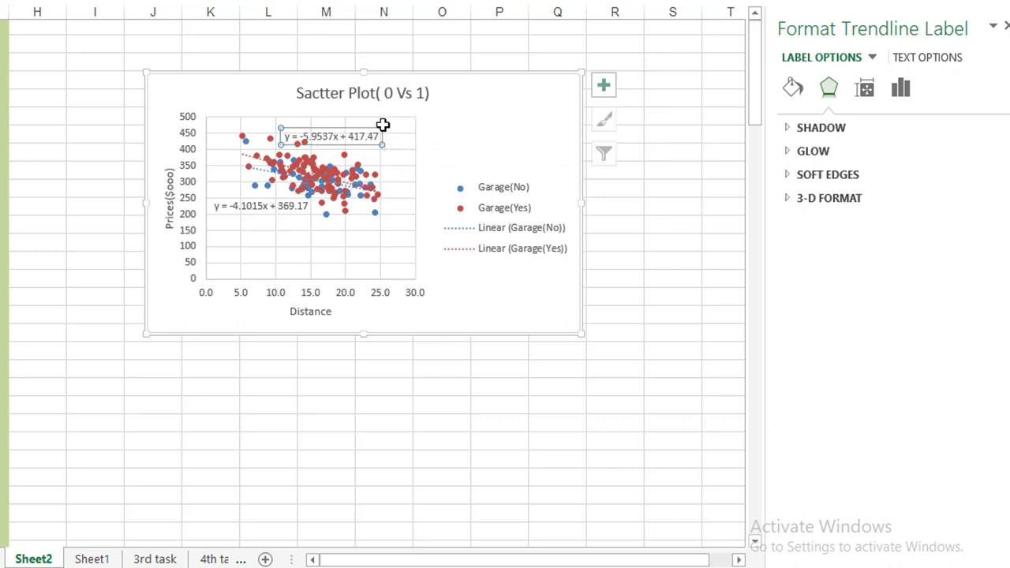
left_click(520, 128)
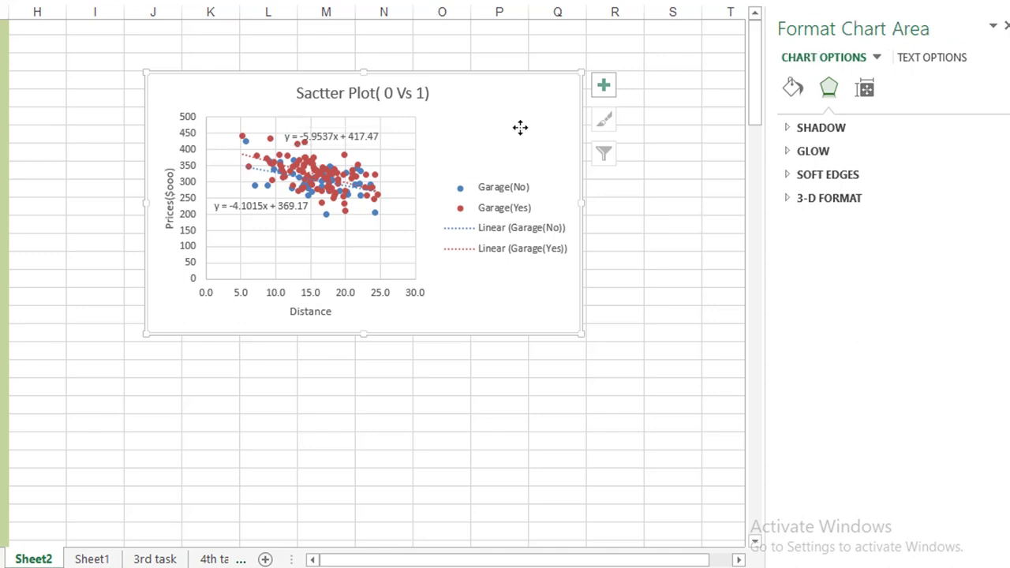